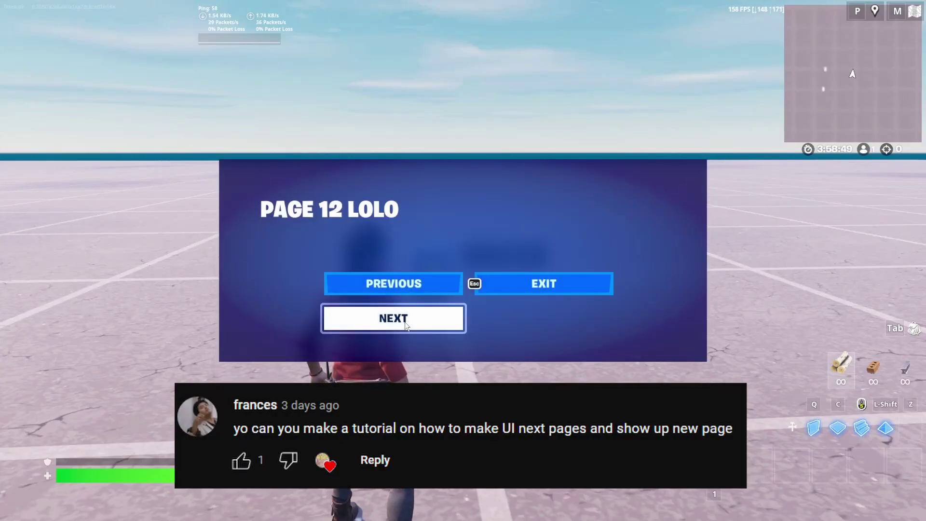
Try out the Next and Previous buttons of the pop-up page dialog in the running game
left_click(407, 323)
left_click(404, 284)
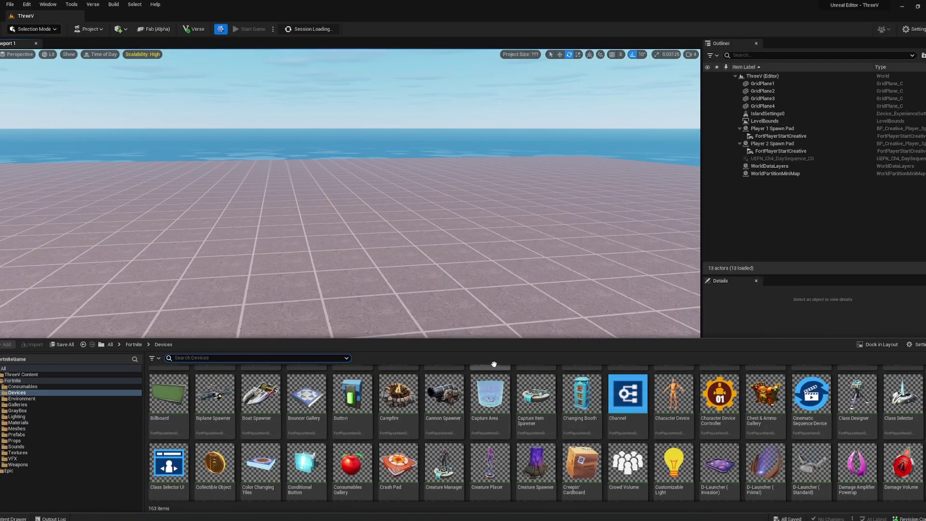
Search the devices for "pop", place a Pop-up Dialog Device on the grid floor and raise it above the ground
type("pop")
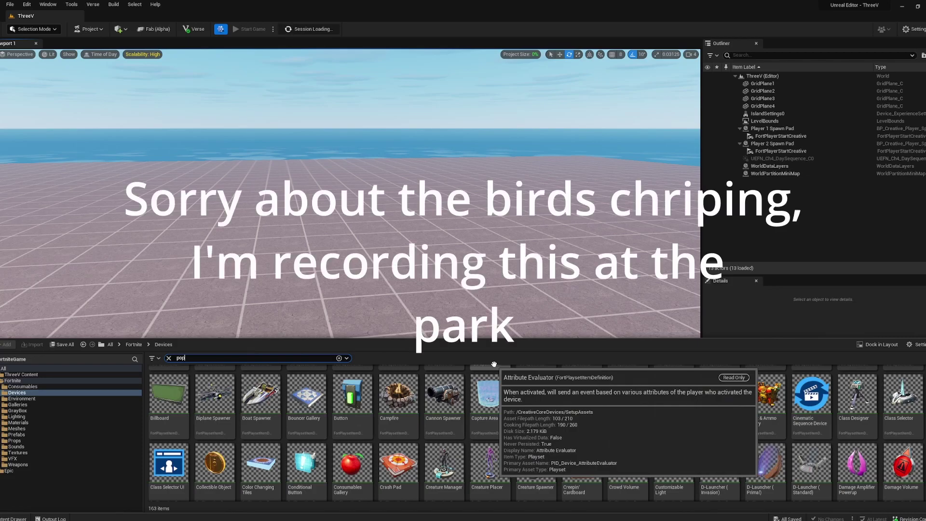
left_click_drag(167, 393, 325, 372)
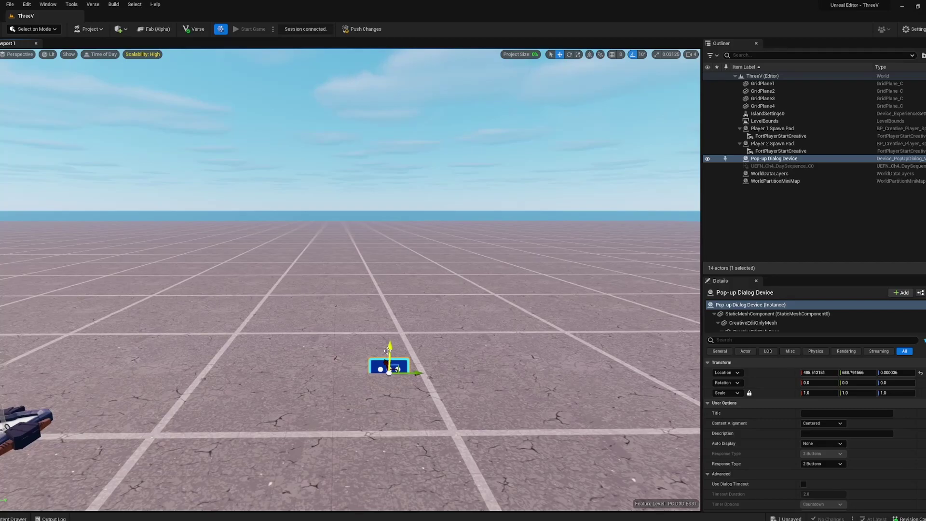
left_click_drag(387, 354, 388, 311)
mouse_move(423, 314)
right_mouse_down()
mouse_move(506, 338)
mouse_move(434, 318)
mouse_move(405, 347)
mouse_move(391, 340)
mouse_move(395, 332)
mouse_move(405, 352)
mouse_move(418, 323)
right_mouse_up()
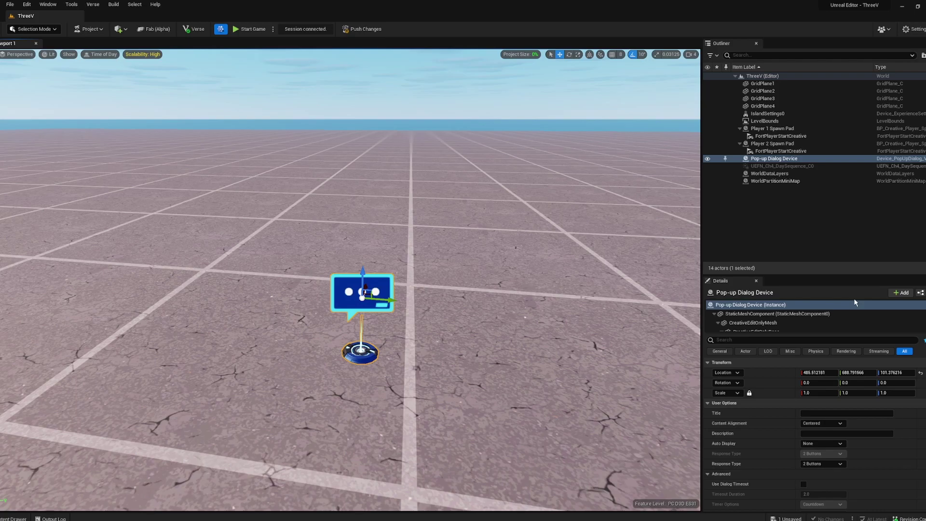
Rename the Pop-up Dialog Device as Page1
key("F2")
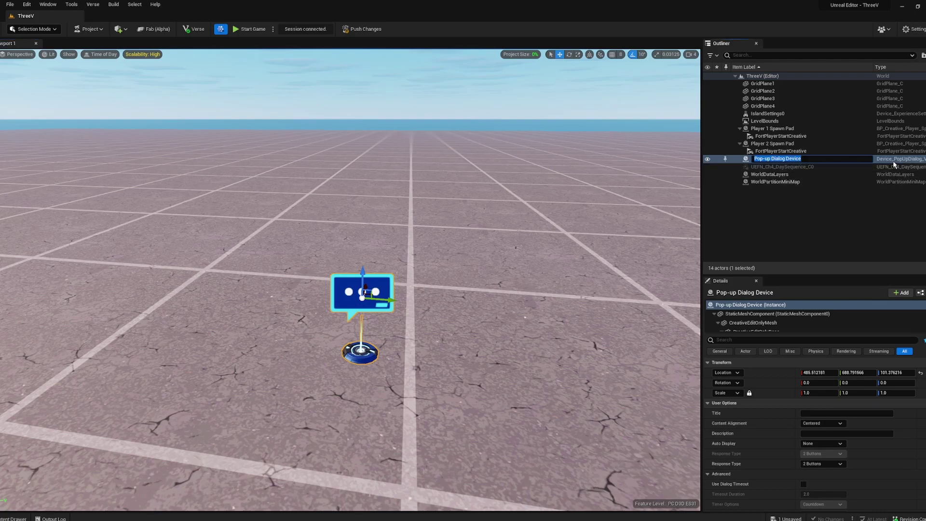
type("Page1")
key("Return")
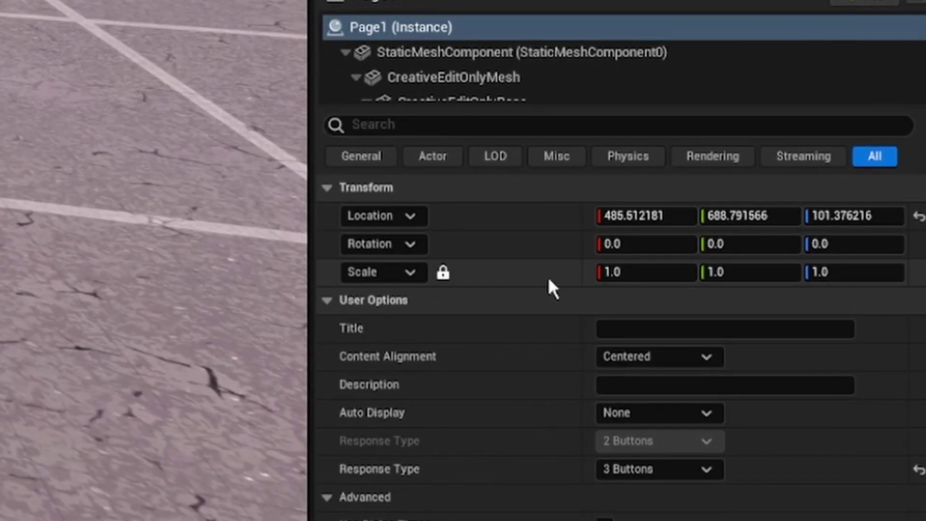
Set Page1's default back button to Button 2
scroll(530, 324, "down", 3)
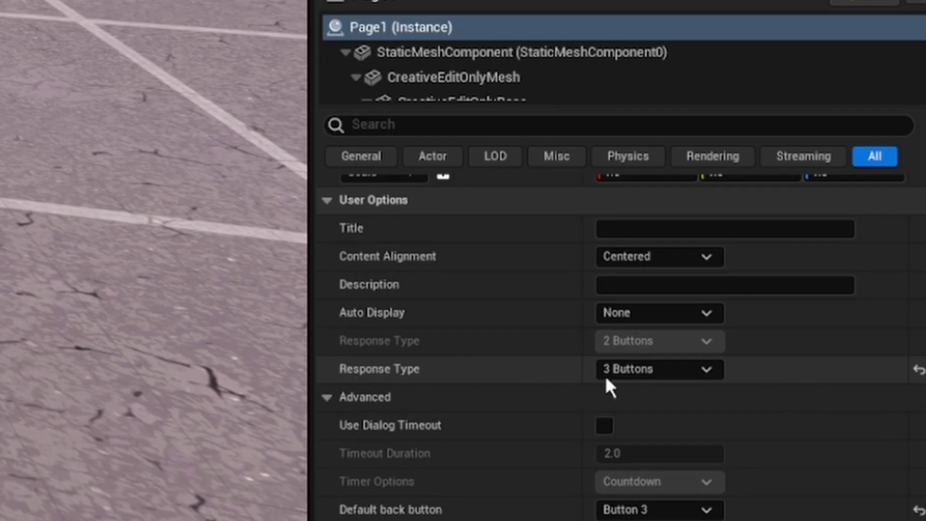
scroll(551, 341, "up", 3)
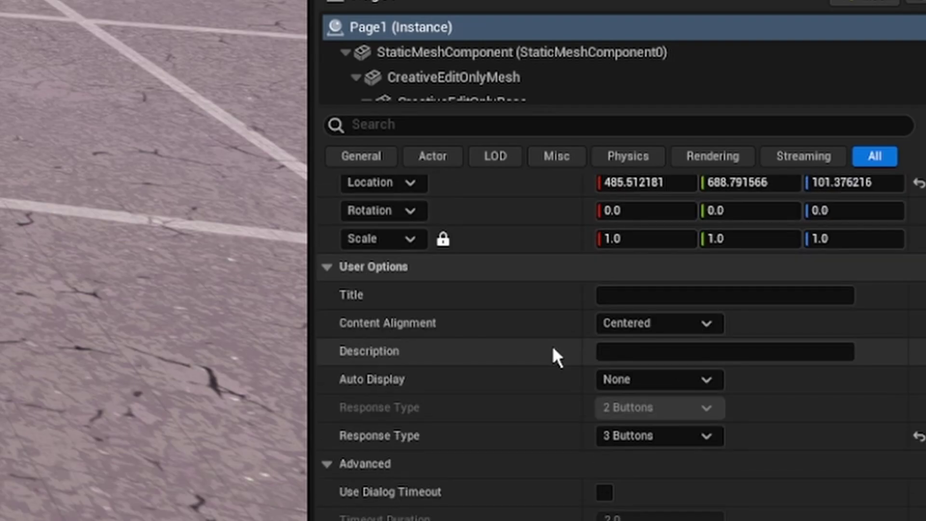
scroll(552, 346, "down", 6)
scroll(552, 361, "down", 2)
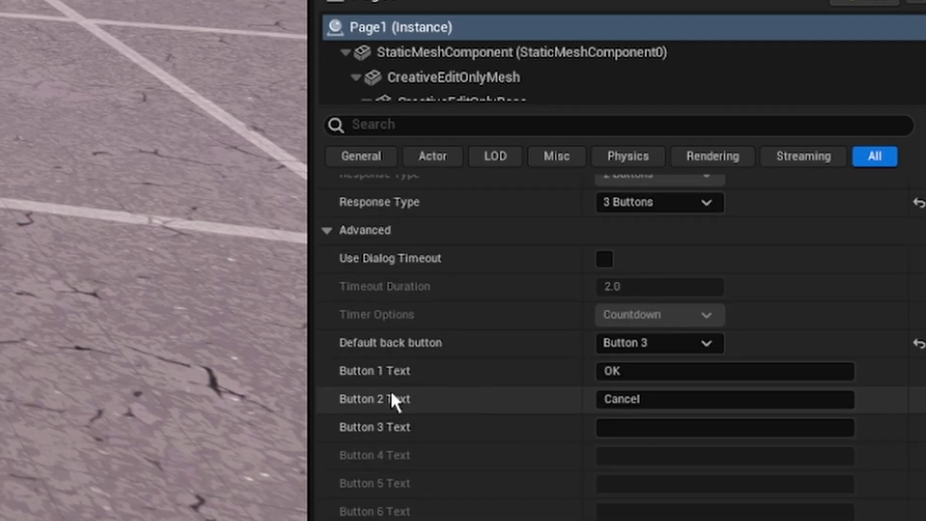
left_click(659, 344)
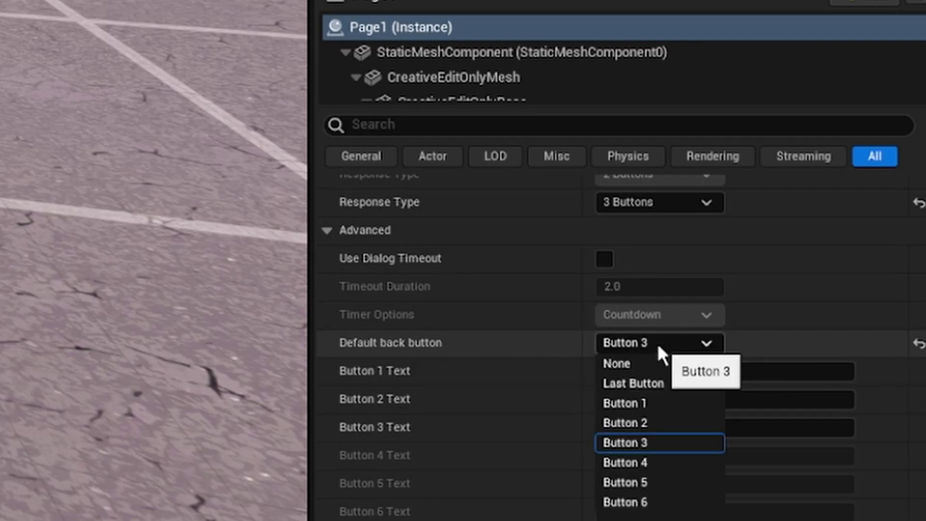
left_click(646, 421)
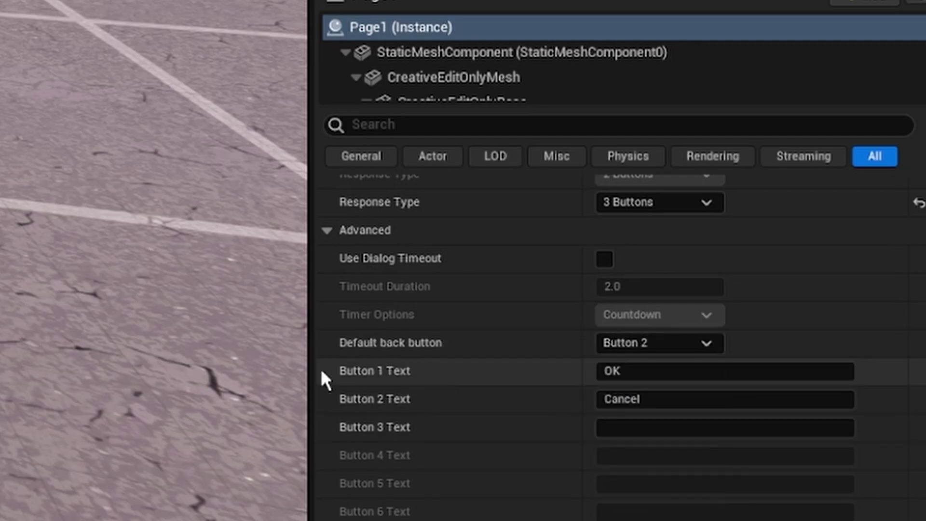
Set Page1's button texts to "Previous" for Button 1, "Exit" for Button 2 and "Next" for Button 3
scroll(413, 419, "down", 1)
left_click(699, 365)
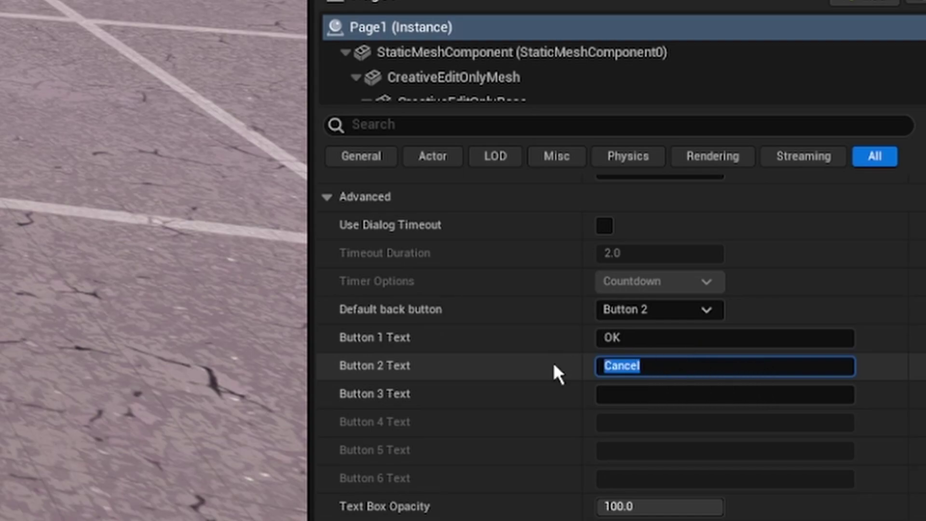
left_click(684, 335)
key("BackSpace")
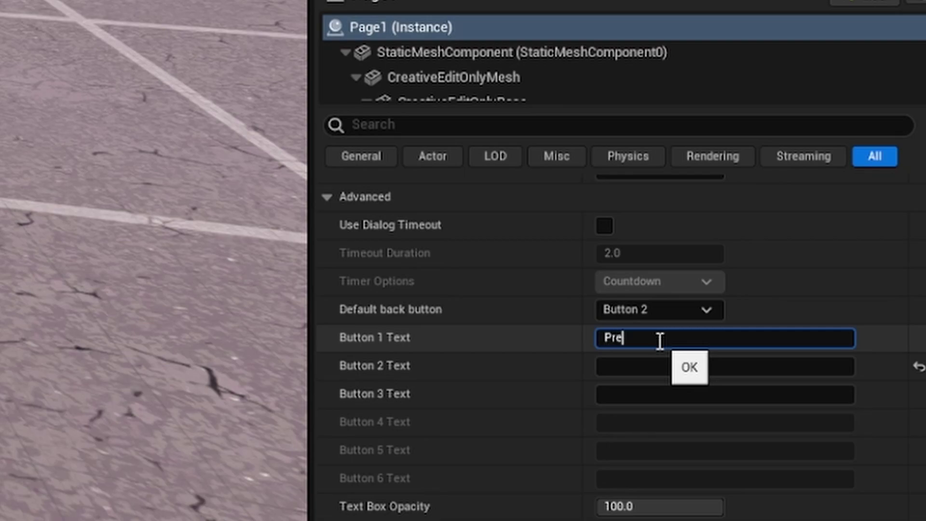
left_click(665, 390)
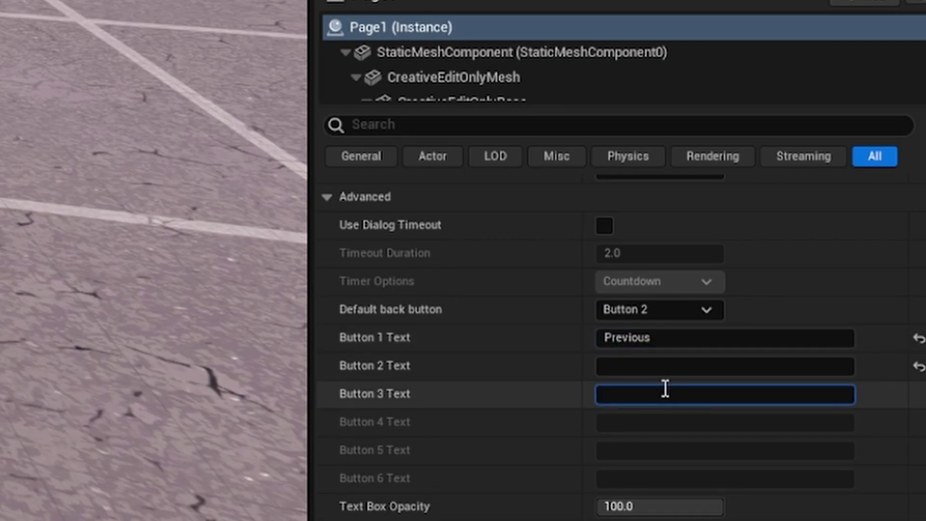
type("Next")
key("Return")
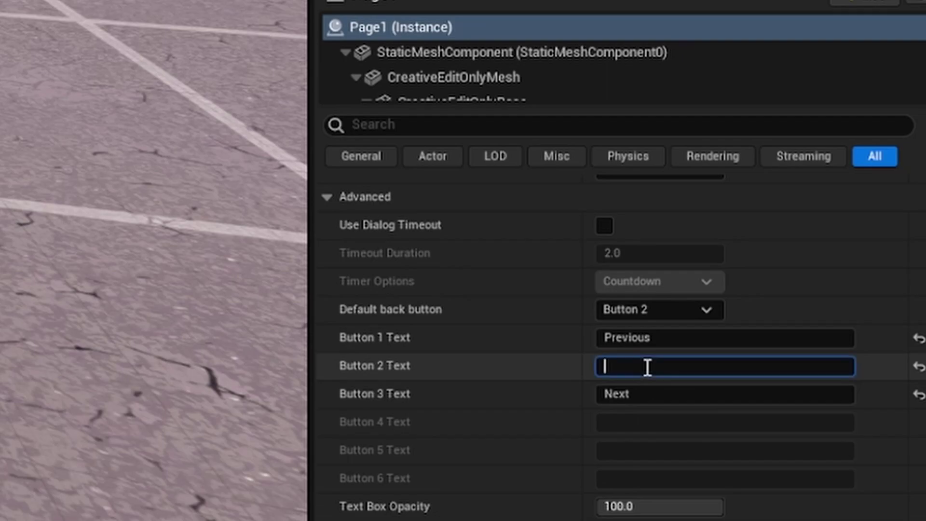
type("Exit")
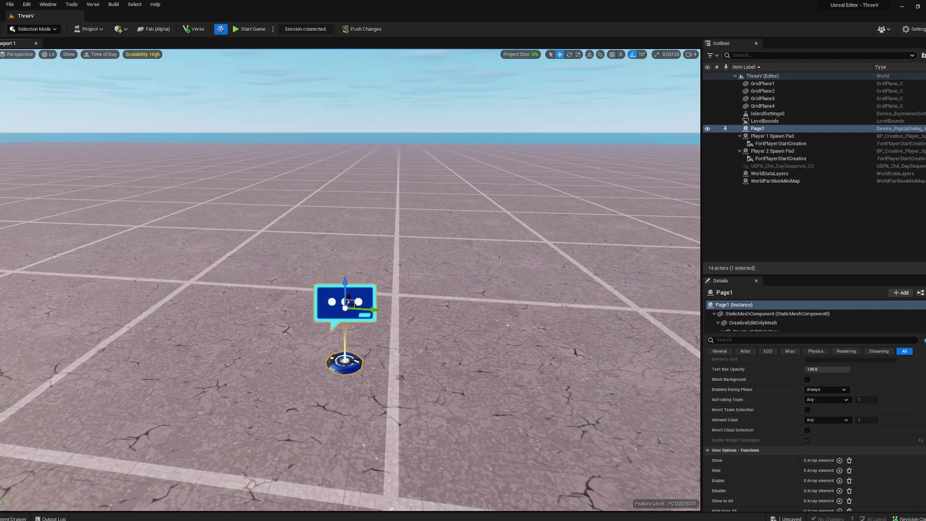
Duplicate the Page1 dialog device twice, spacing the copies along the green axis in a row of three
key("e")
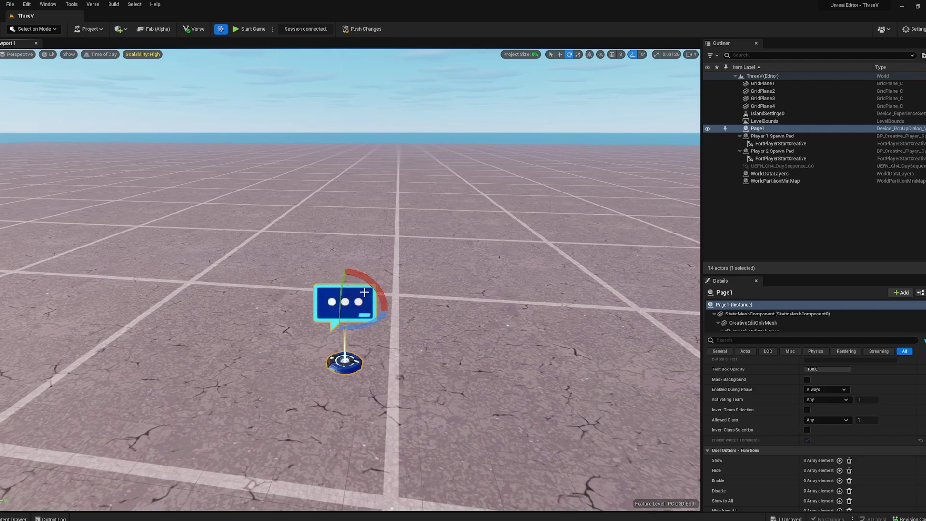
key("w")
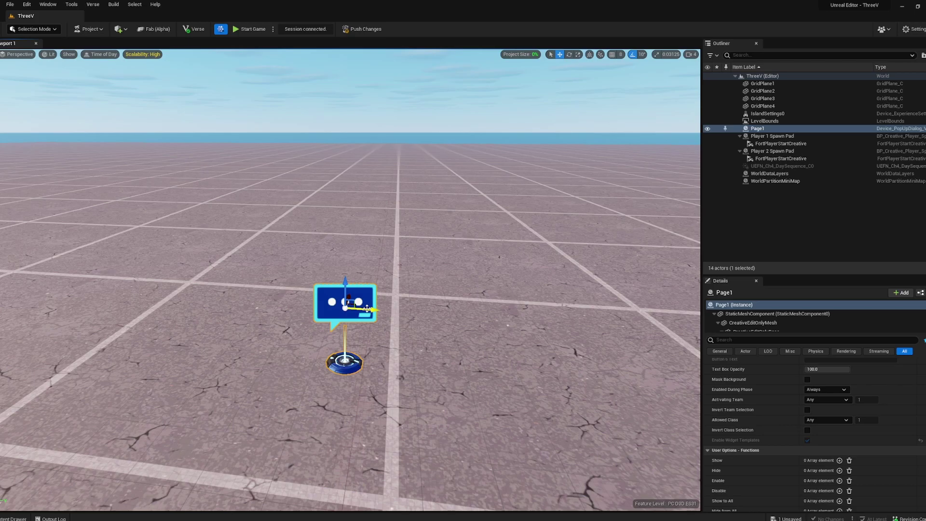
left_click_drag(368, 309, 452, 323, "alt")
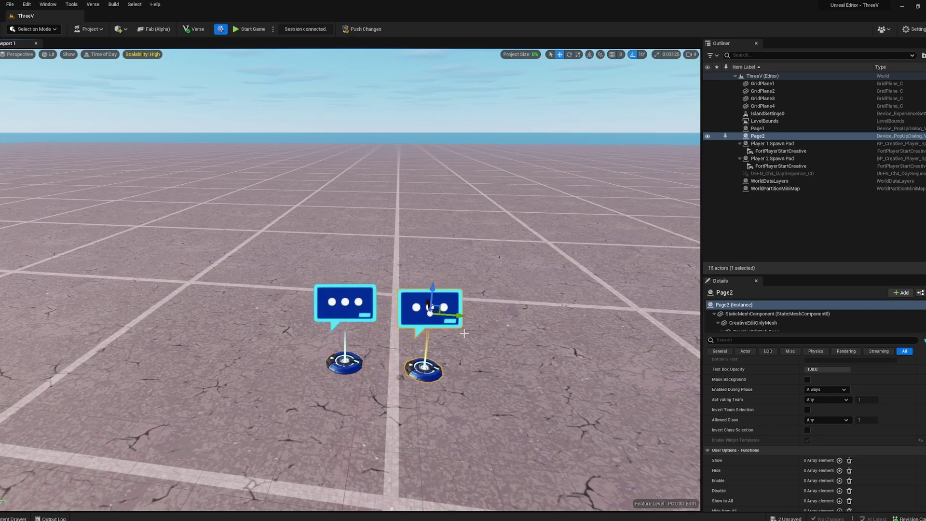
scroll(464, 333, "down", 2)
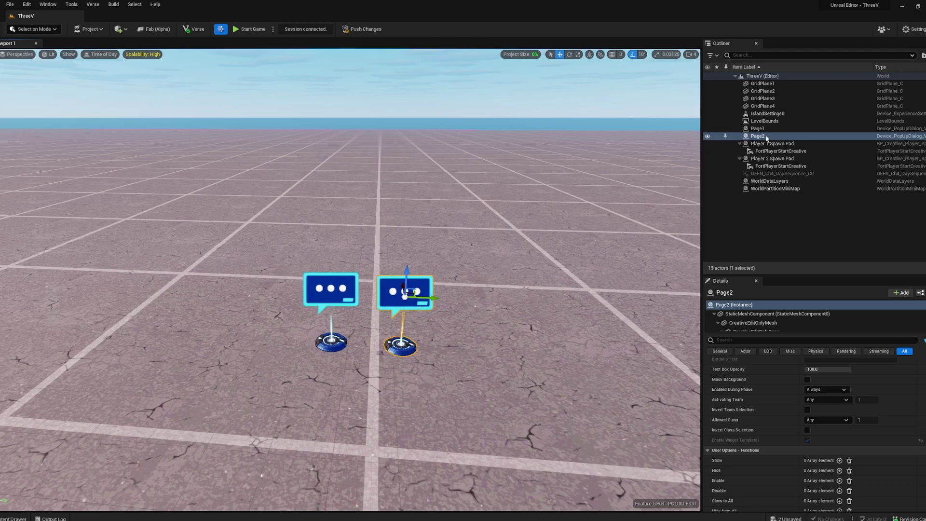
left_click_drag(433, 301, 514, 300, "alt")
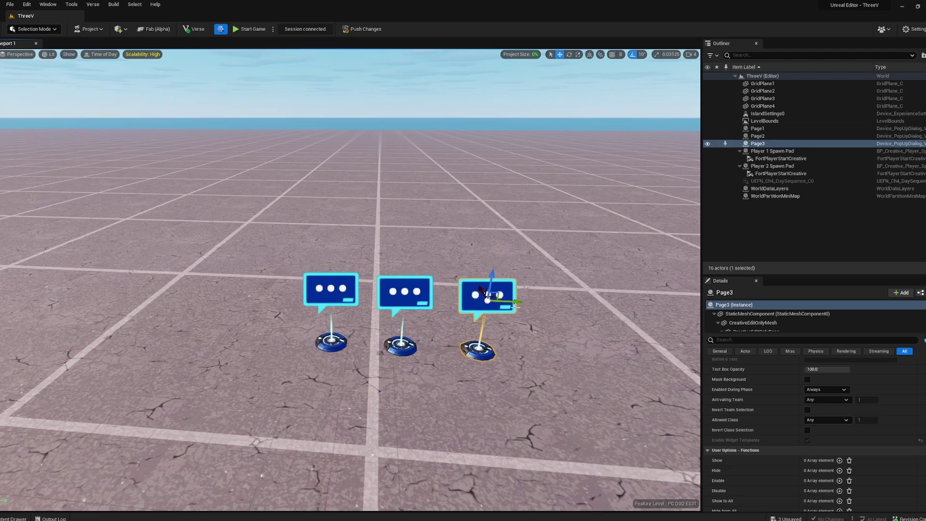
Set Page1's title to "This is Page 1" followed by two line breaks
scroll(521, 342, "down", 2)
scroll(890, 427, "up", 4)
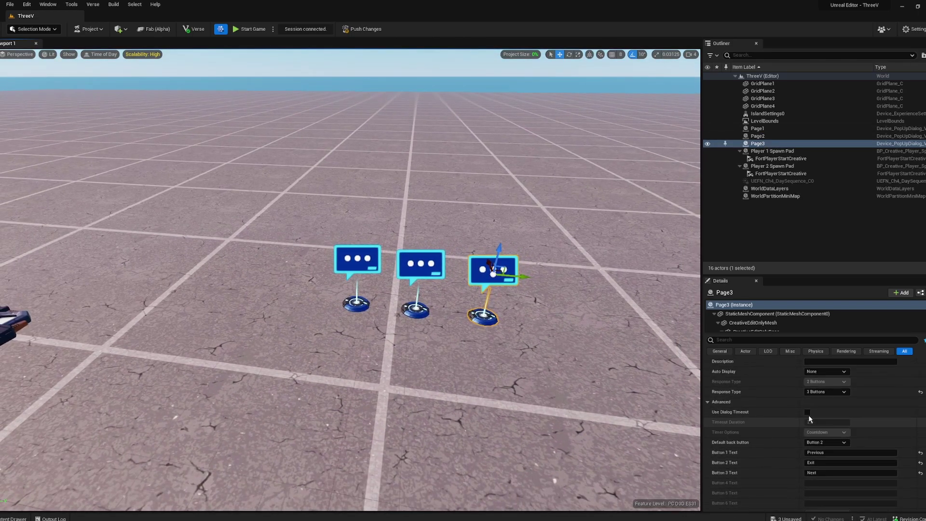
scroll(844, 412, "up", 4)
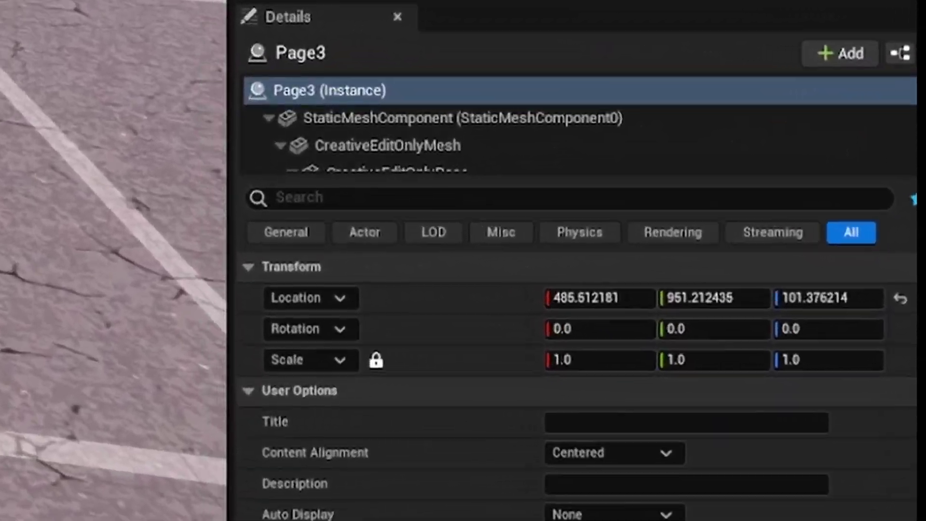
left_click(757, 128)
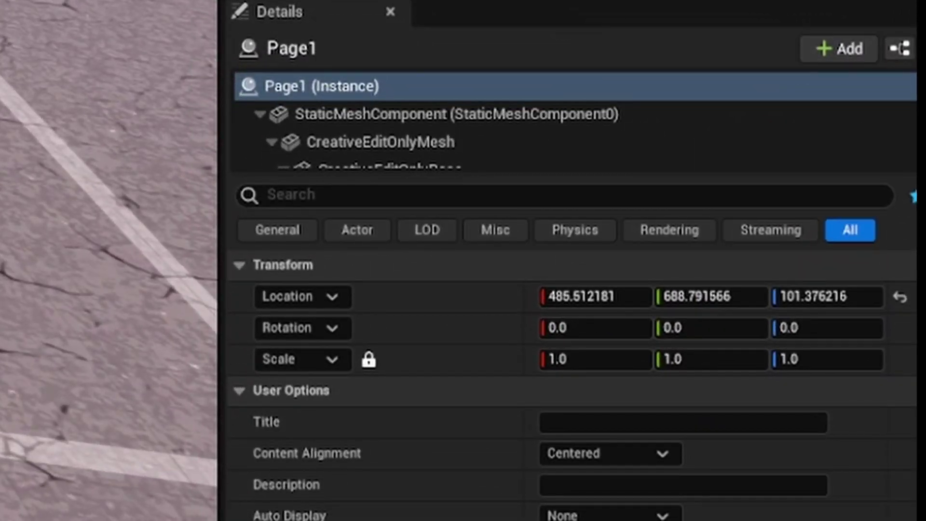
left_click(609, 428)
type("T")
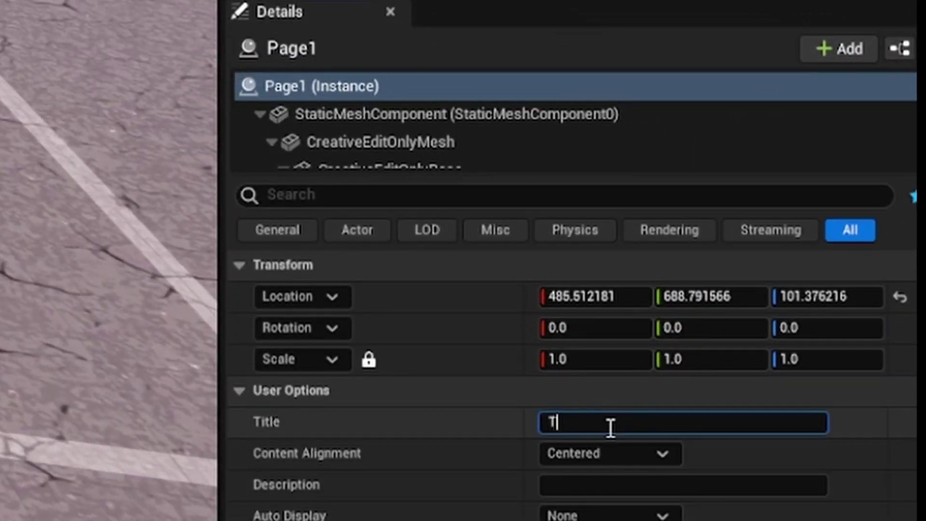
type("his is pa")
type("age")
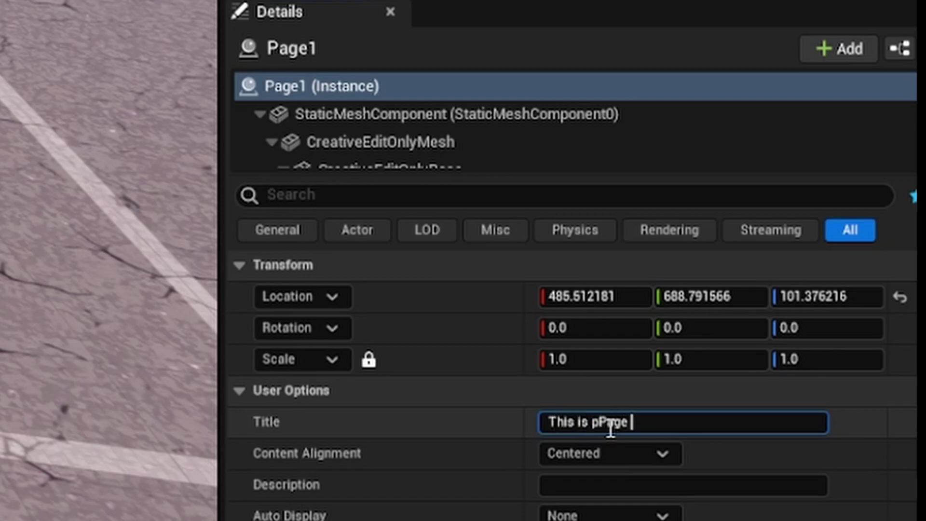
key("BackSpace")
key("BackSpace")
key("BackSpace")
key("BackSpace")
key("BackSpace")
type("Page 1")
key("shift+Return")
key("shift+Return")
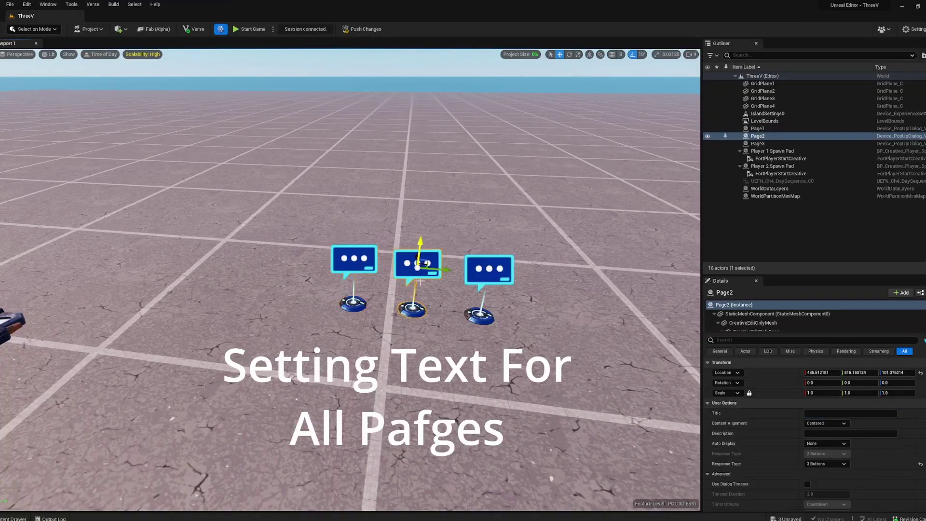
Set Page2's title to "Page 2" and enter placeholder text as Page3's title
left_click(817, 412)
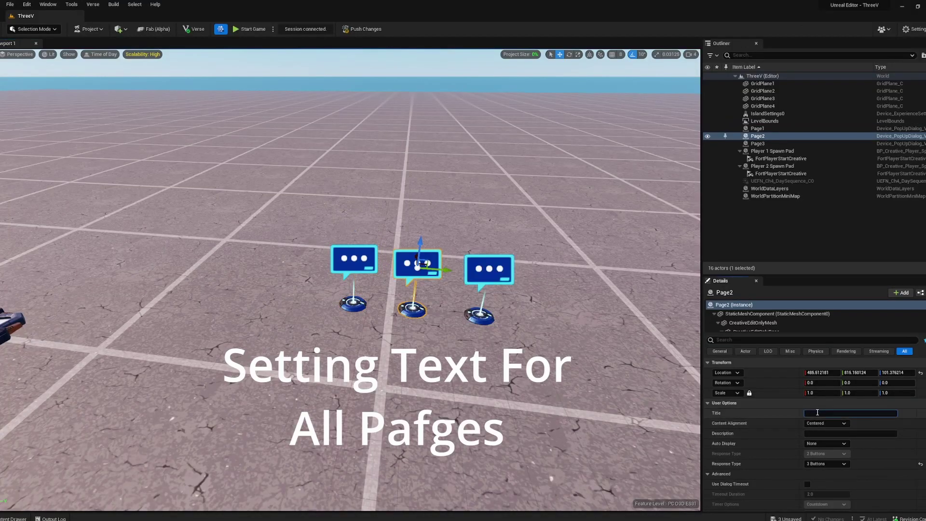
type("Page 2")
left_click(814, 414)
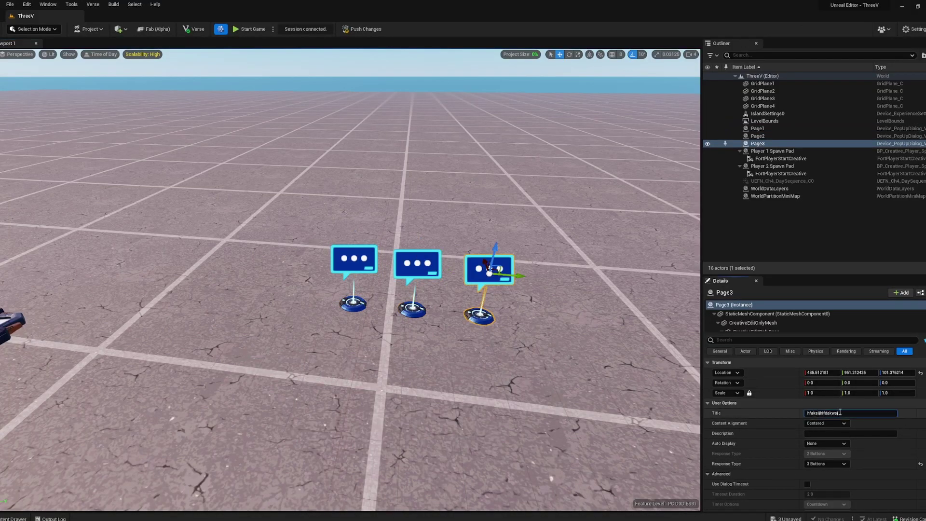
Search the devices for "button", place a Button device in front of the three dialog devices and turn it 180° about the vertical axis
right_click_drag(482, 290, 388, 254)
key("ctrl+space")
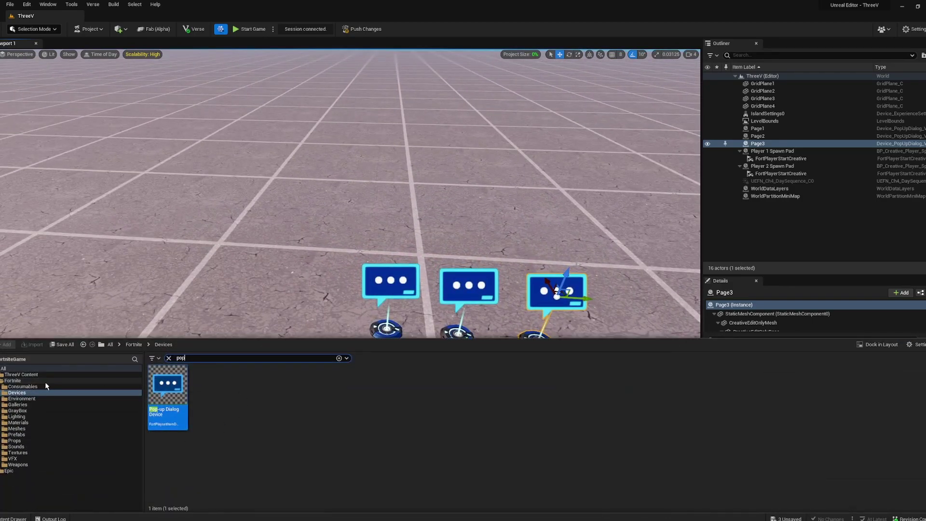
left_click(169, 358)
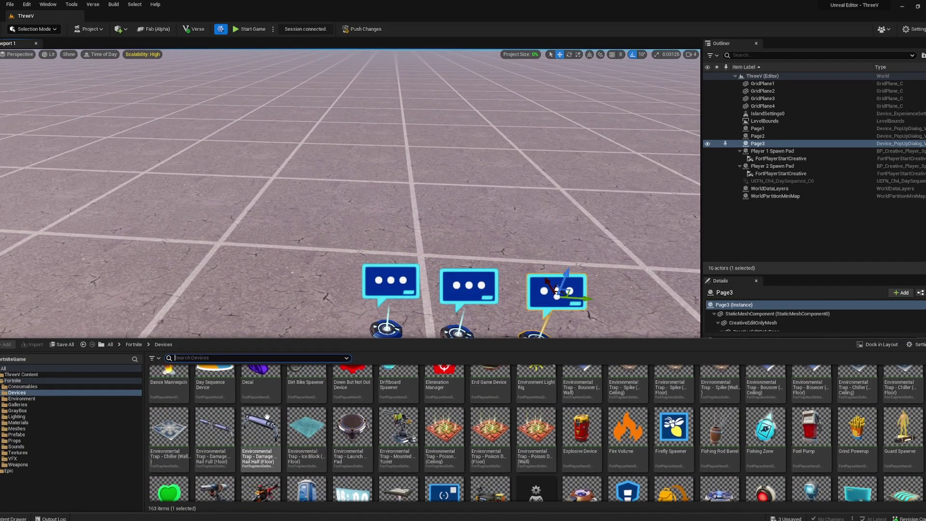
scroll(267, 416, "up", 5)
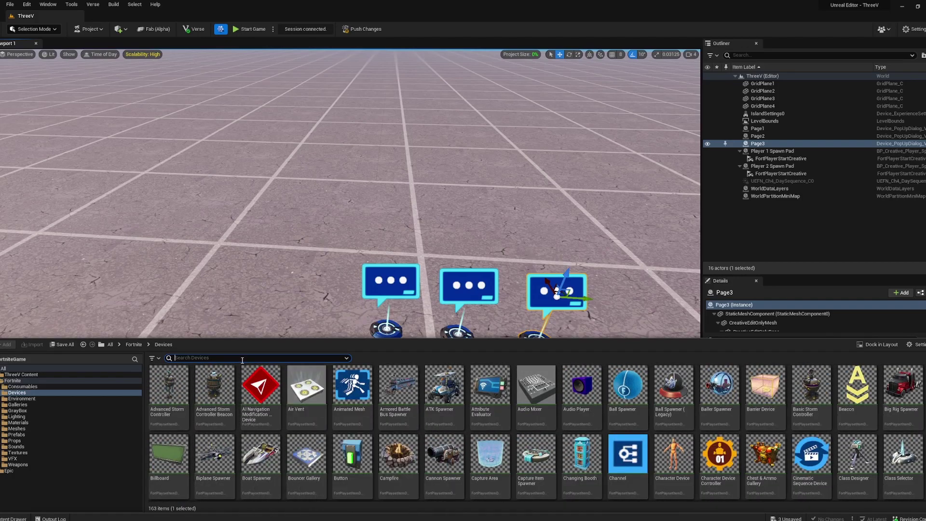
type("button")
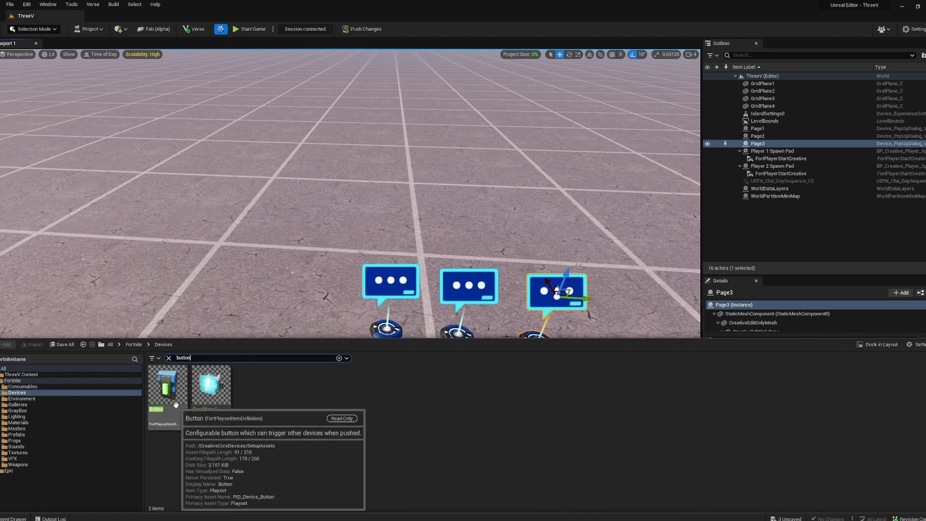
left_click_drag(160, 384, 419, 416)
key("e")
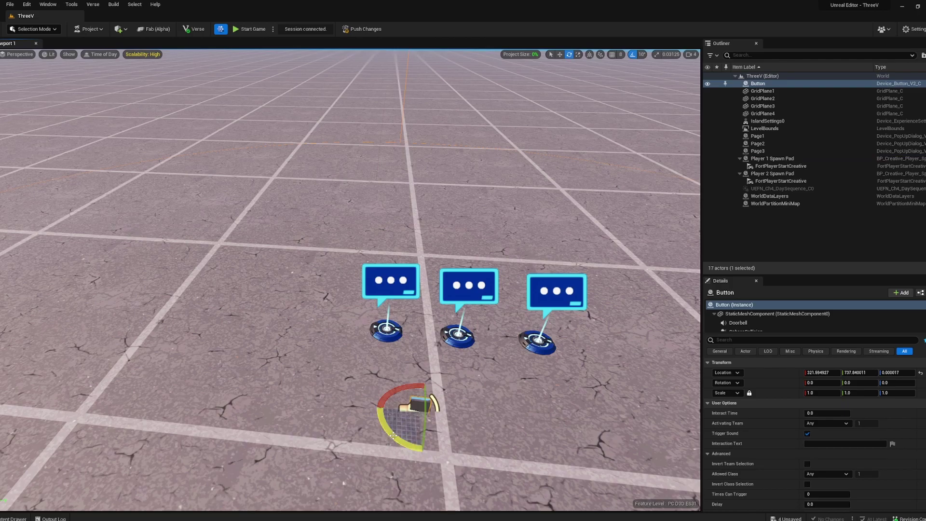
left_click_drag(389, 441, 458, 419)
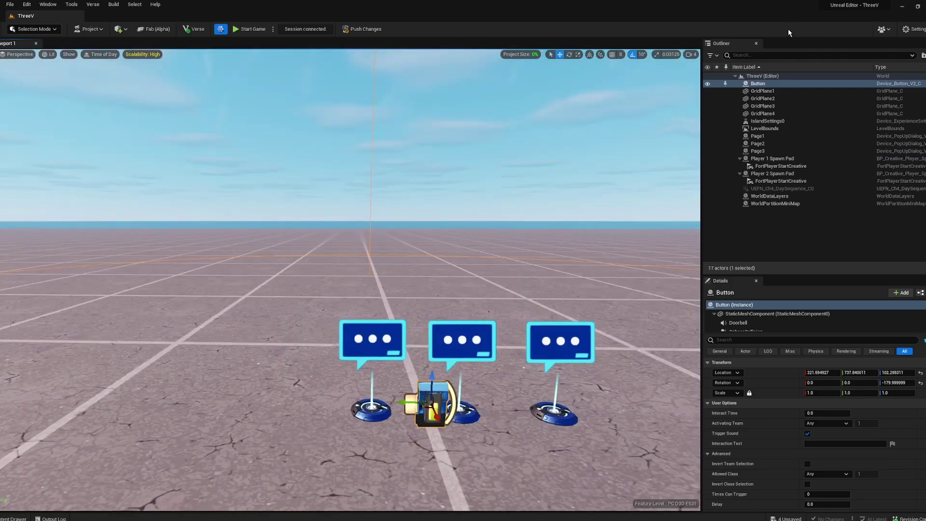
Rename the Button device as OpenBookBtn
left_click(791, 83)
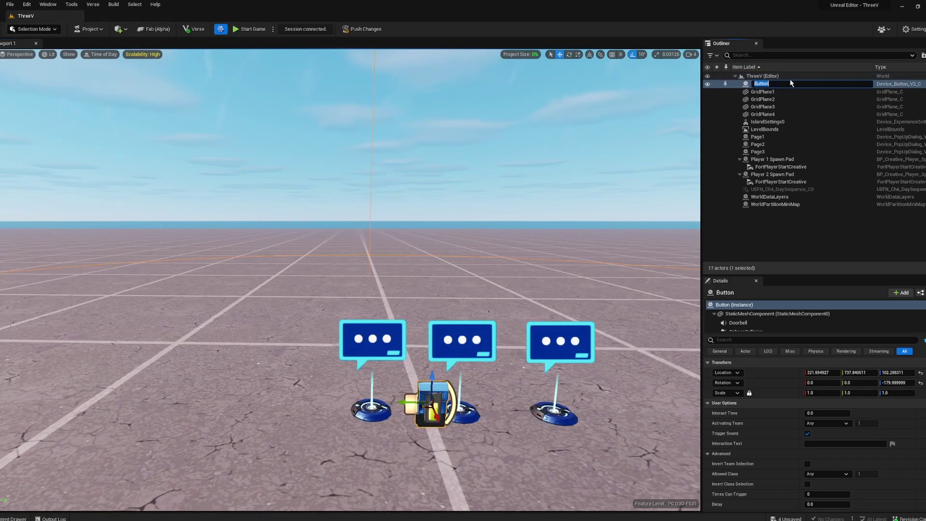
type("OpenBookBtn")
key("Return")
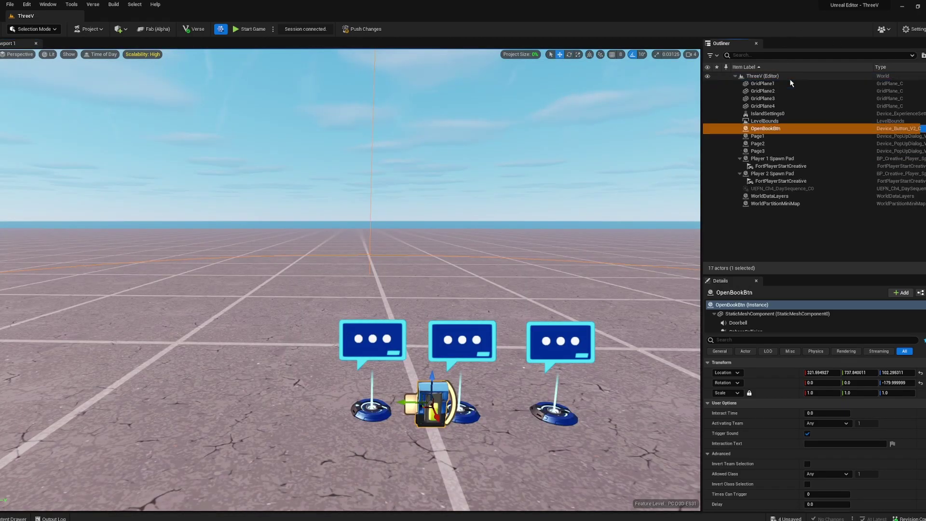
Add a Show function entry to the Page1 dialog device, triggered by OpenBookBtn's On Interact event
double_click(757, 136)
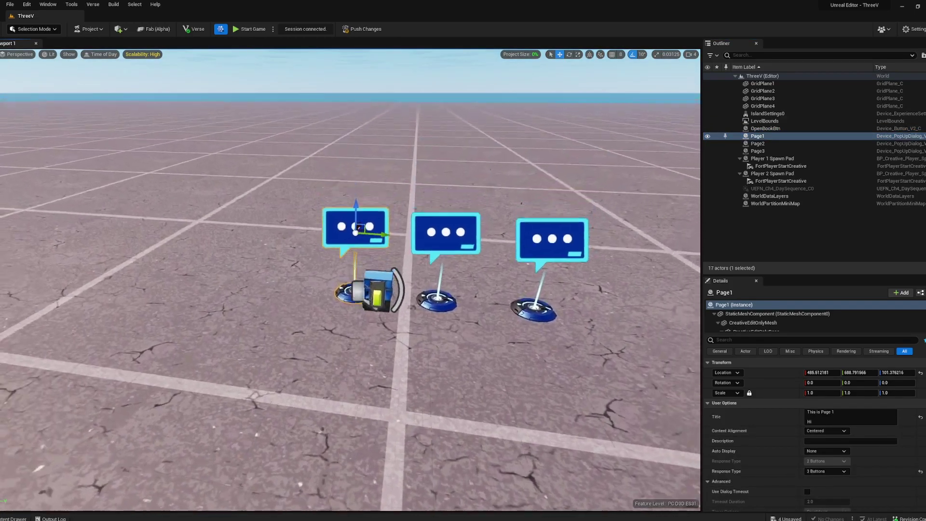
scroll(773, 388, "down", 5)
scroll(799, 405, "down", 11)
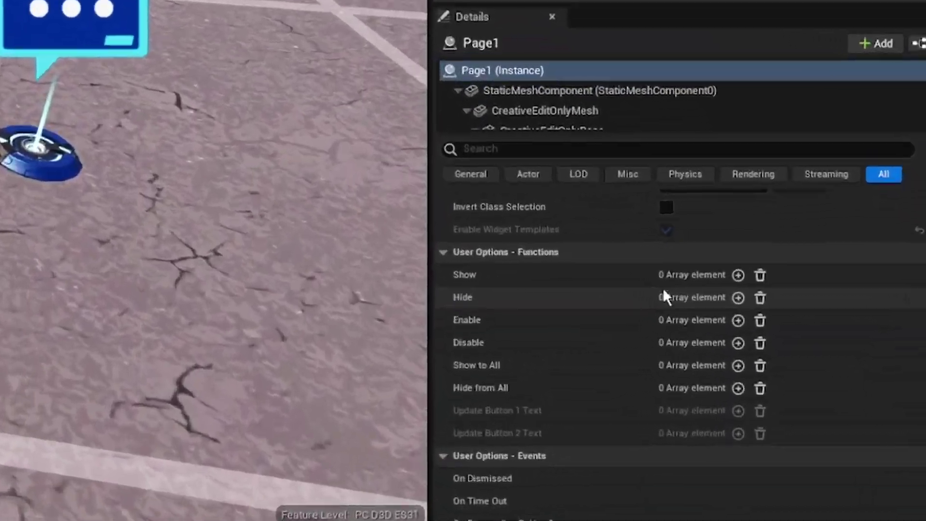
scroll(796, 413, "up", 6)
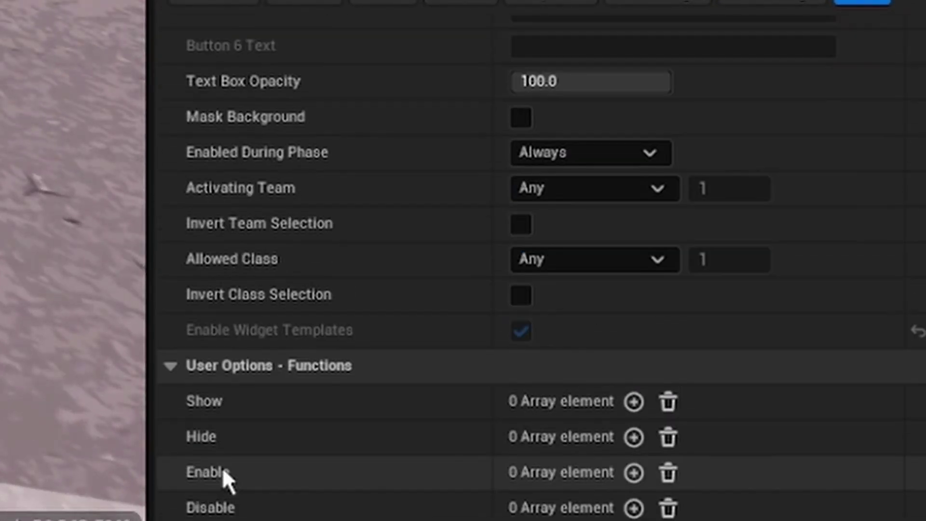
scroll(222, 466, "down", 6)
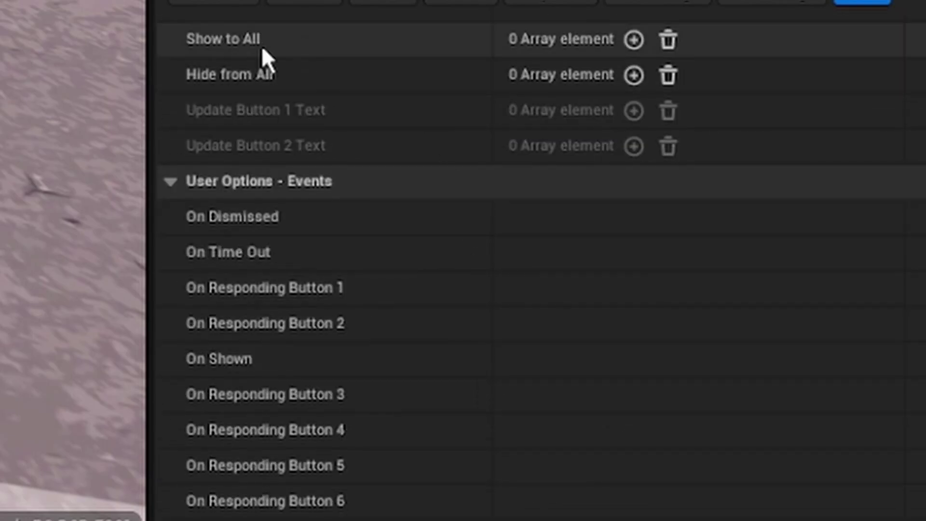
scroll(192, 266, "up", 5)
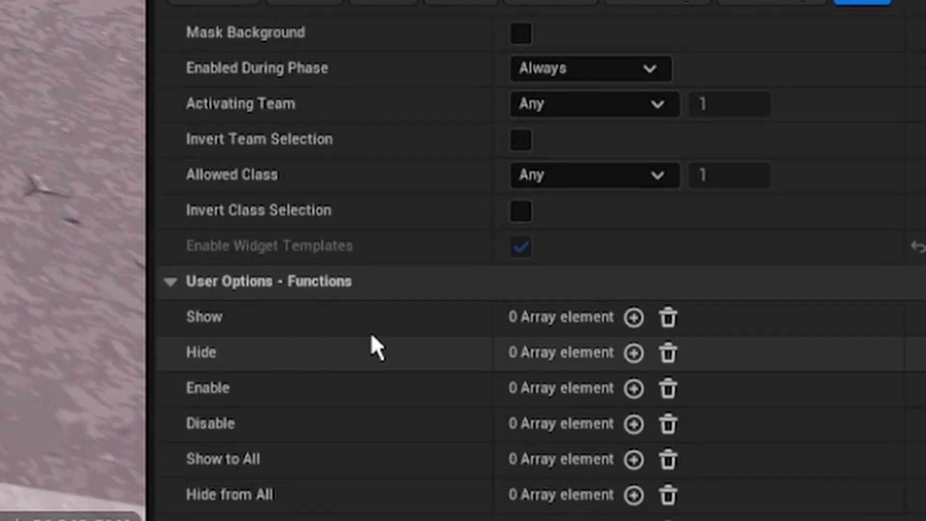
left_click(633, 317)
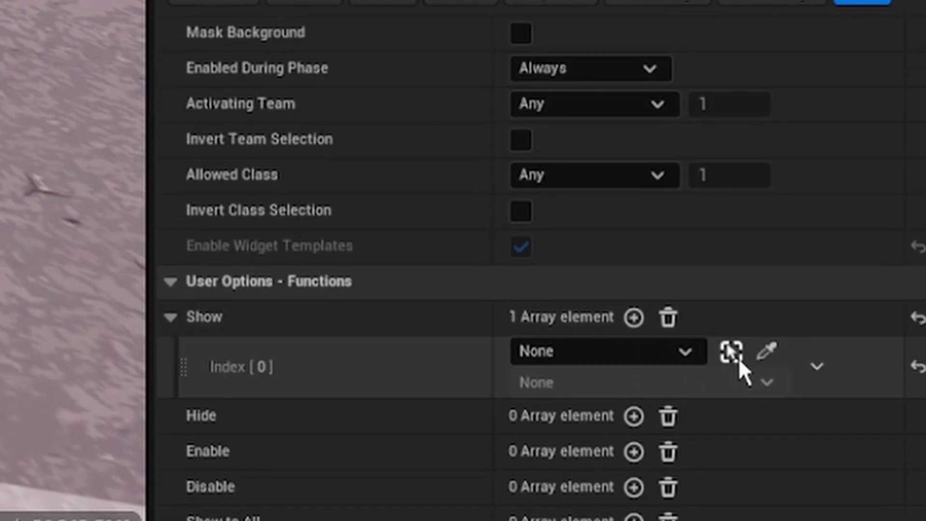
left_click(767, 350)
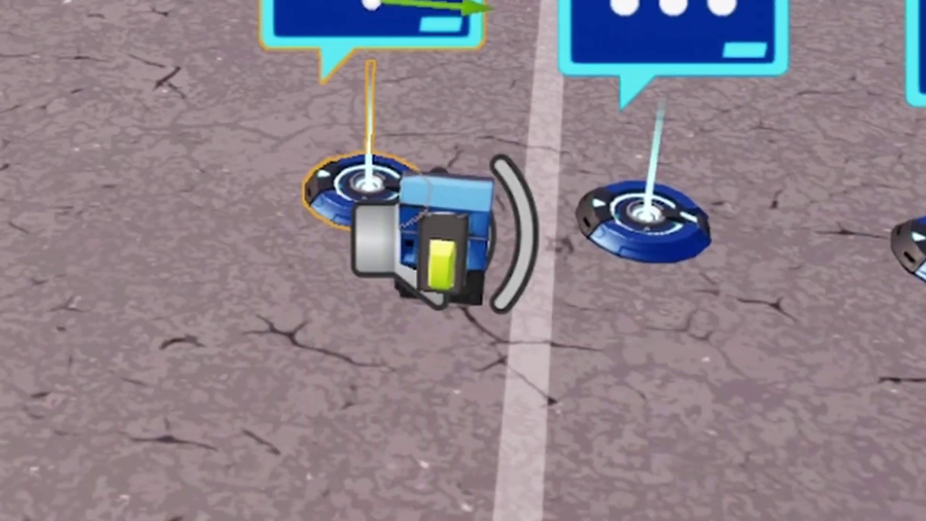
left_click(425, 213)
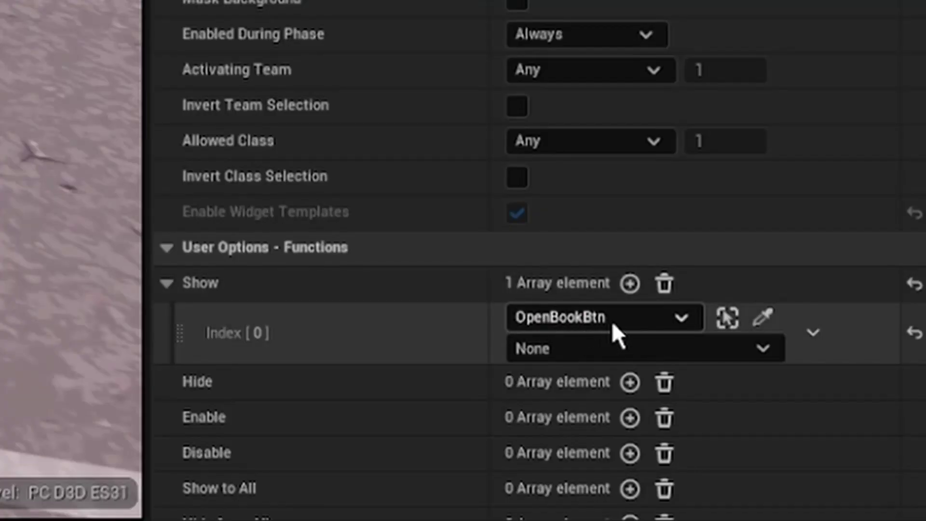
left_click(589, 345)
left_click(586, 399)
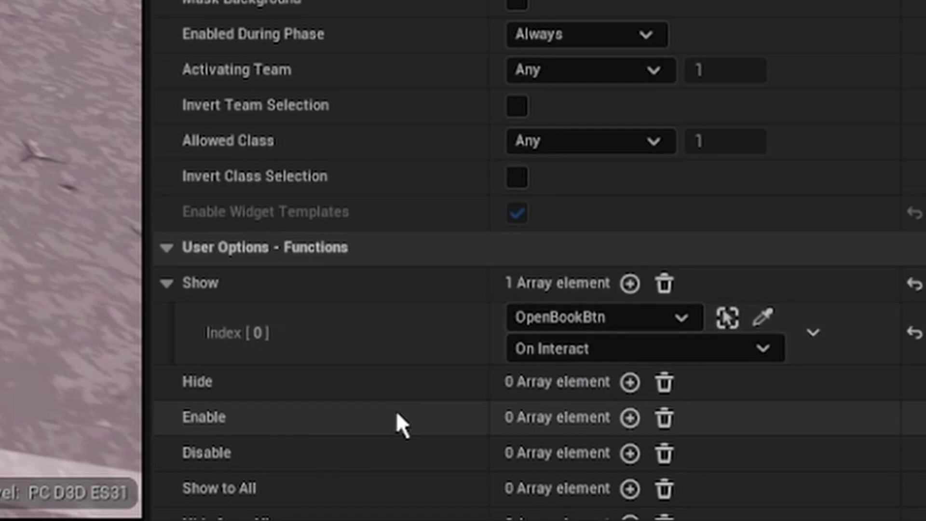
Add a second Show entry to Page1, triggered by another dialog device's On Responding Button 1 event
right_click_drag(32, 249, 17, 227)
right_click_drag(139, 277, 121, 270)
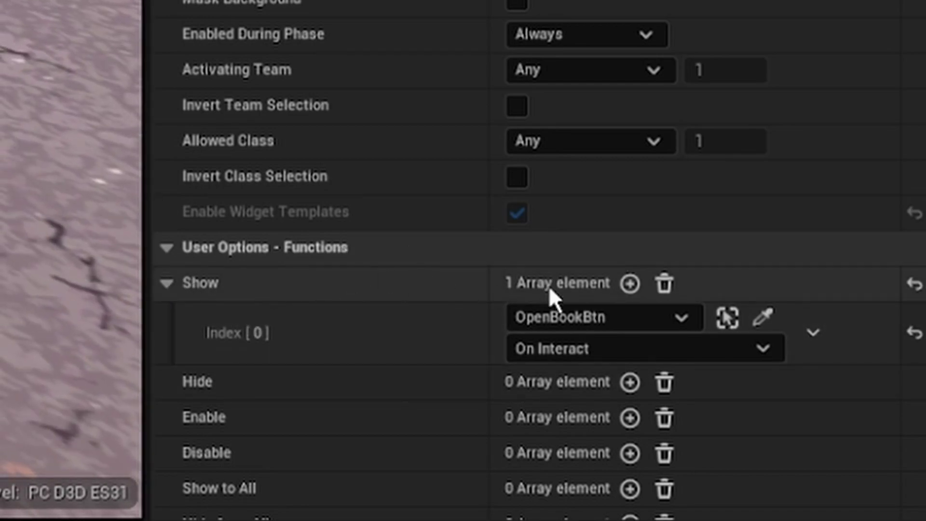
left_click(630, 283)
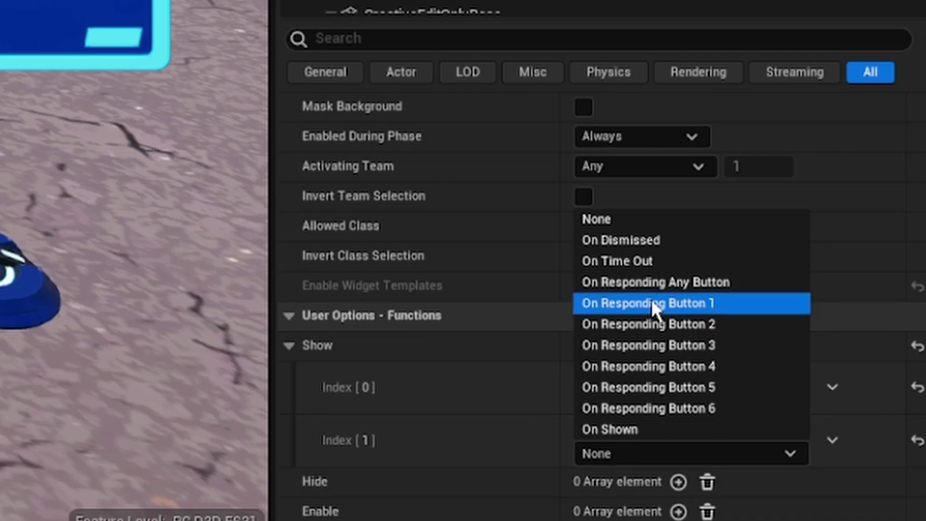
left_click(652, 303)
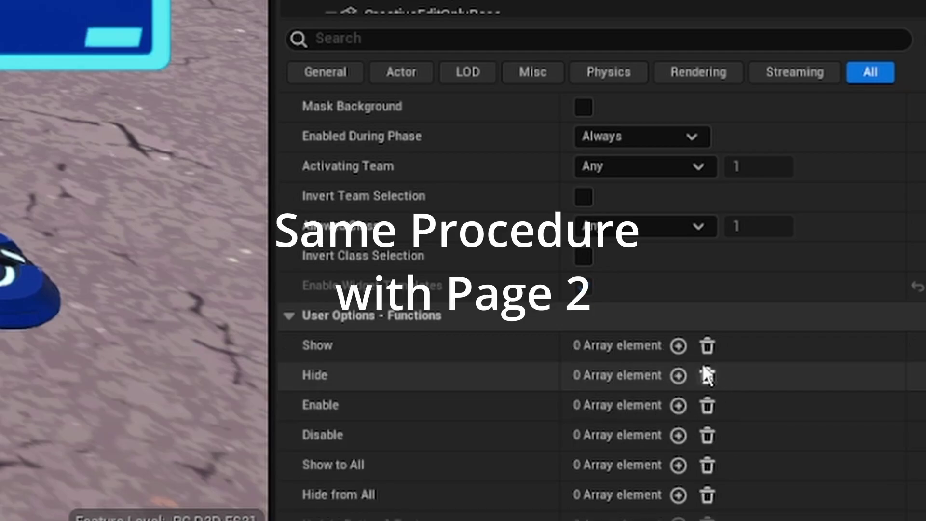
Add two Show function entries to the Page2 dialog device, linking the first to Page1 and the second to Page3
left_click(687, 347)
left_click(687, 346)
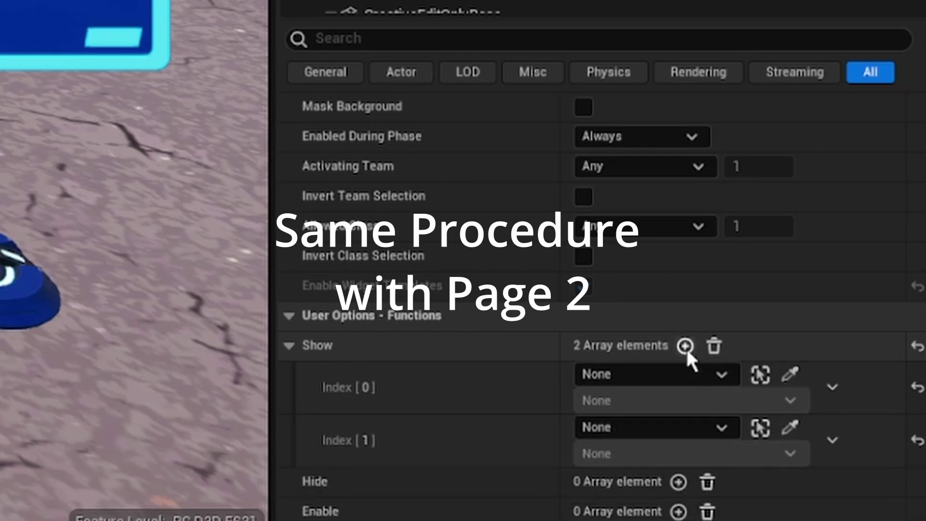
left_click(791, 373)
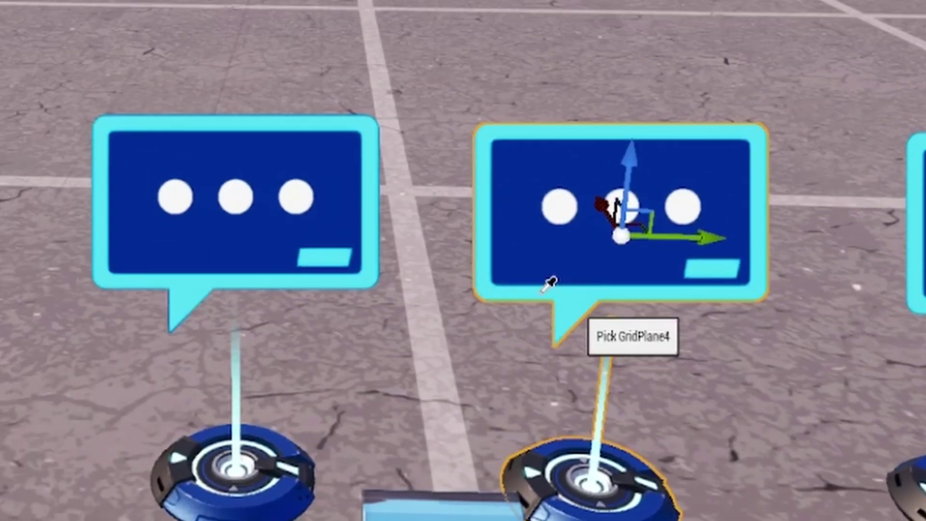
left_click(385, 213)
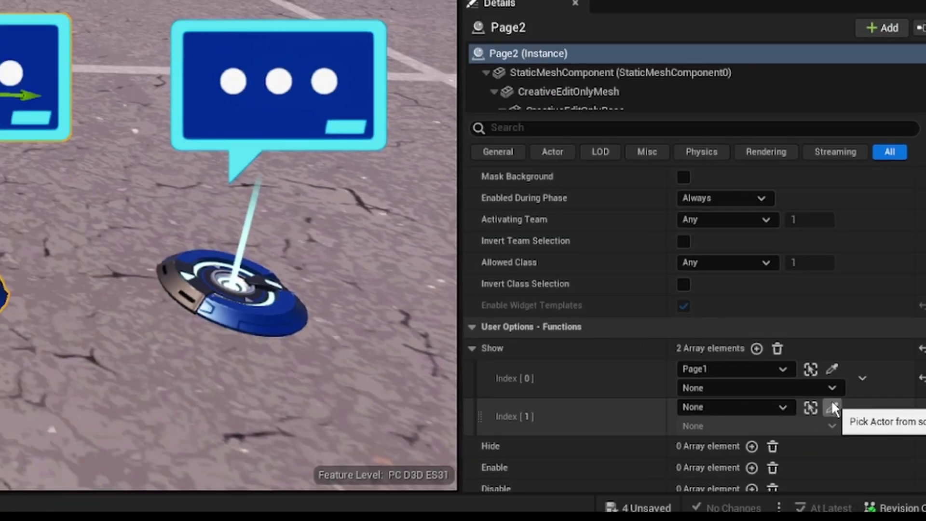
left_click(831, 406)
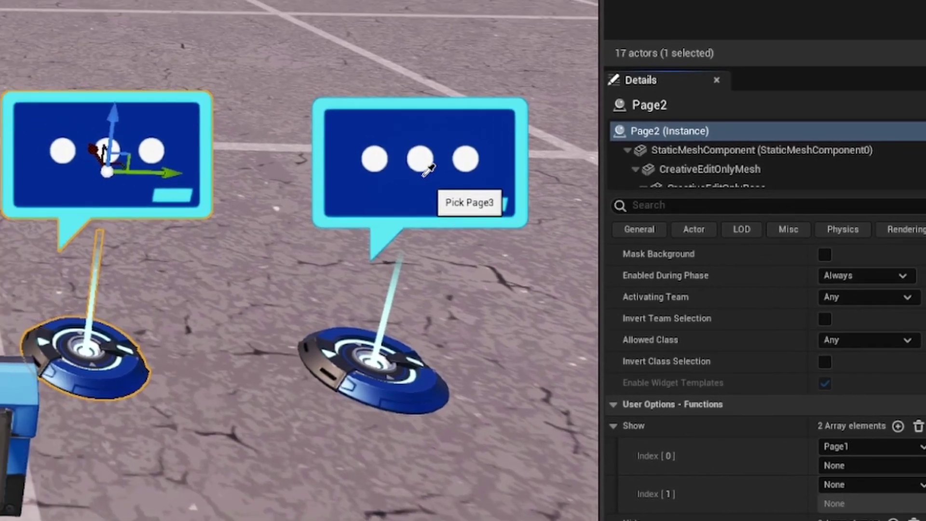
left_click(420, 159)
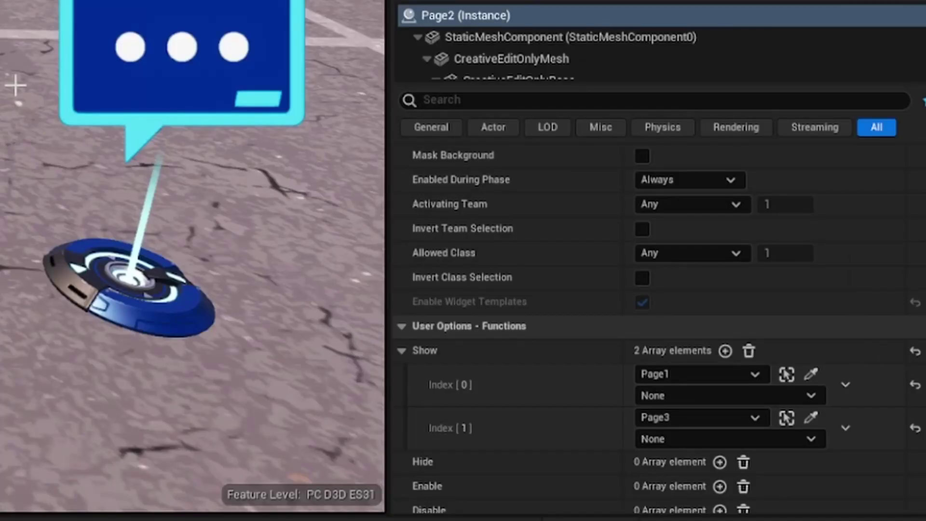
Set Page2's Show triggers to On Responding Button 3 for Page1 and On Responding Button 1 for Page3
left_click(692, 390)
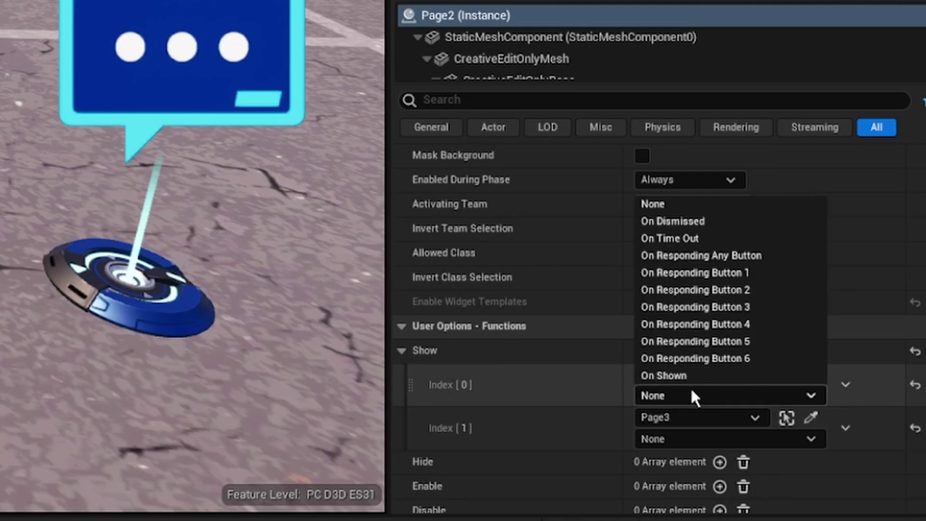
left_click(702, 308)
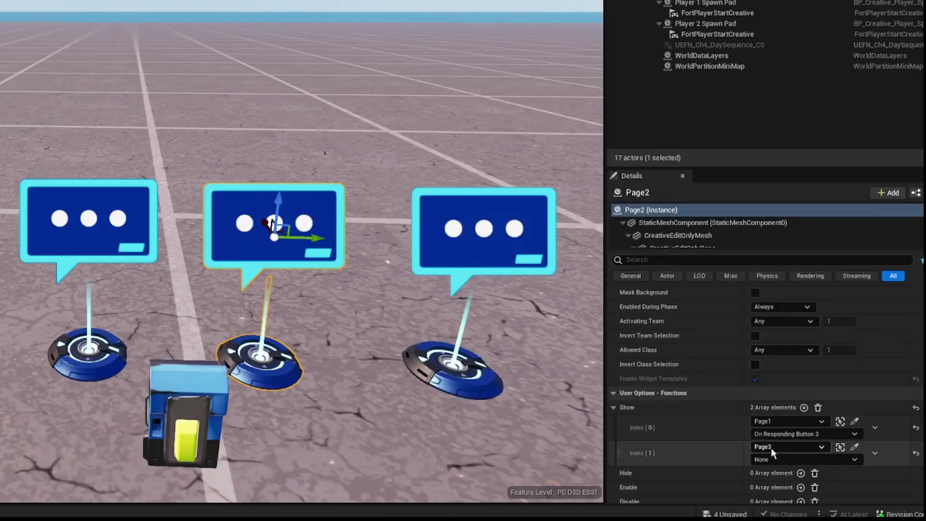
left_click(774, 459)
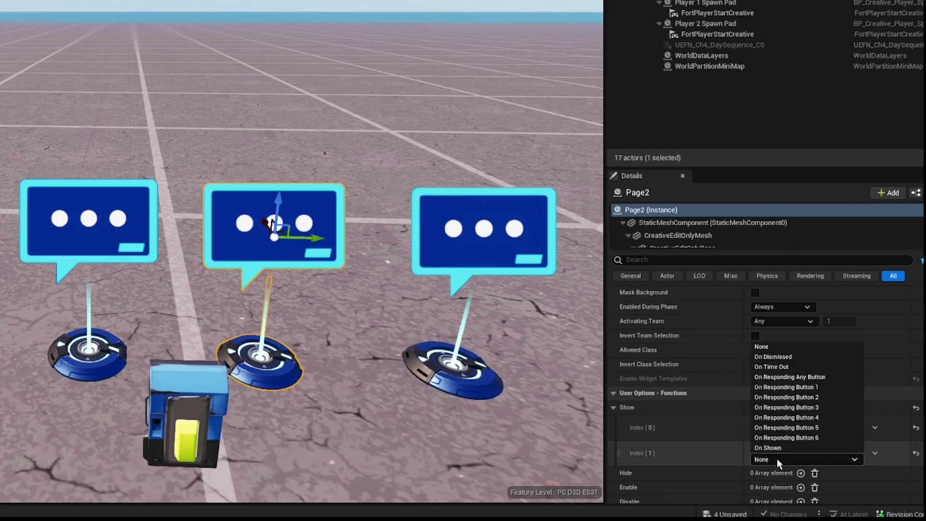
left_click(804, 388)
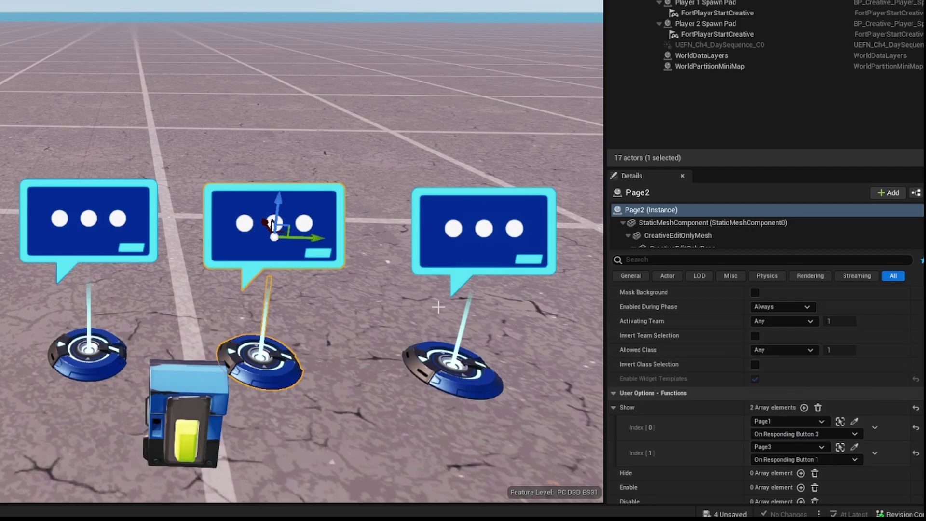
Add a Show function entry to the Page3 dialog device, triggered by Page2's On Responding Button 3 event
left_click(458, 260)
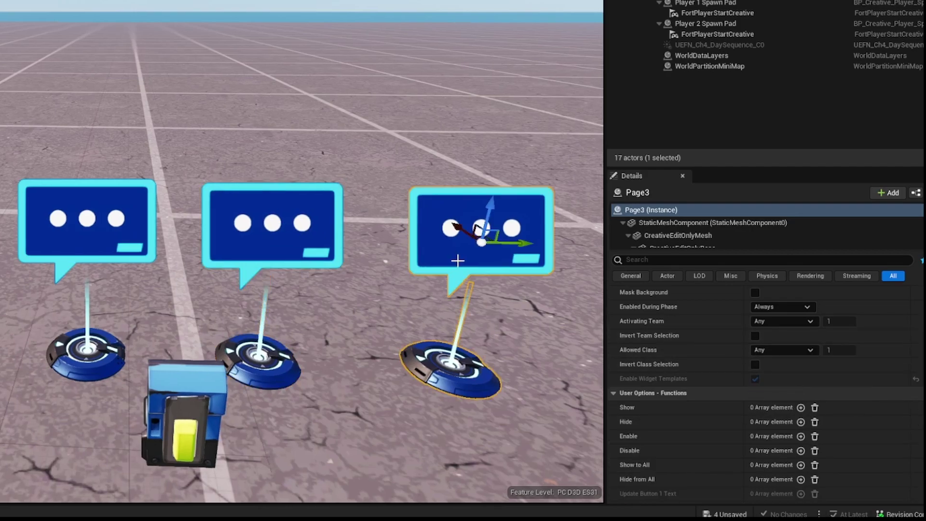
left_click(801, 408)
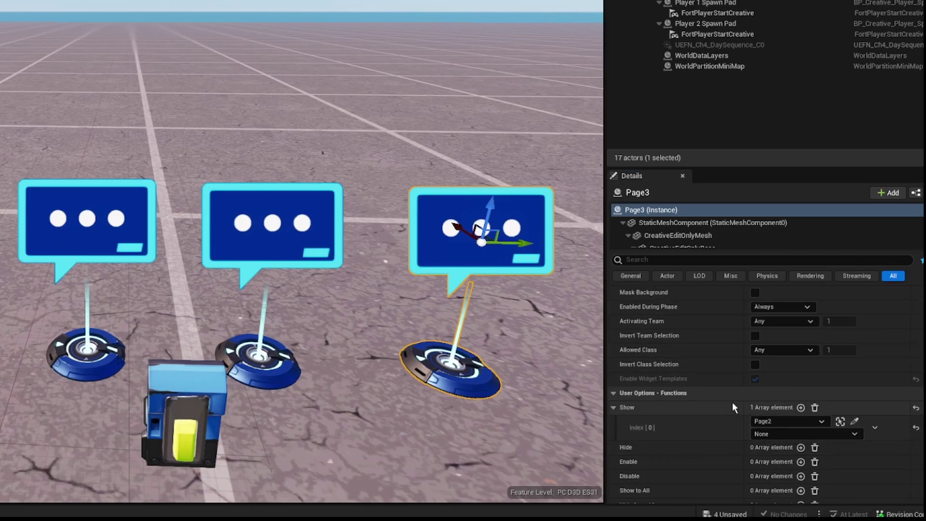
left_click(768, 434)
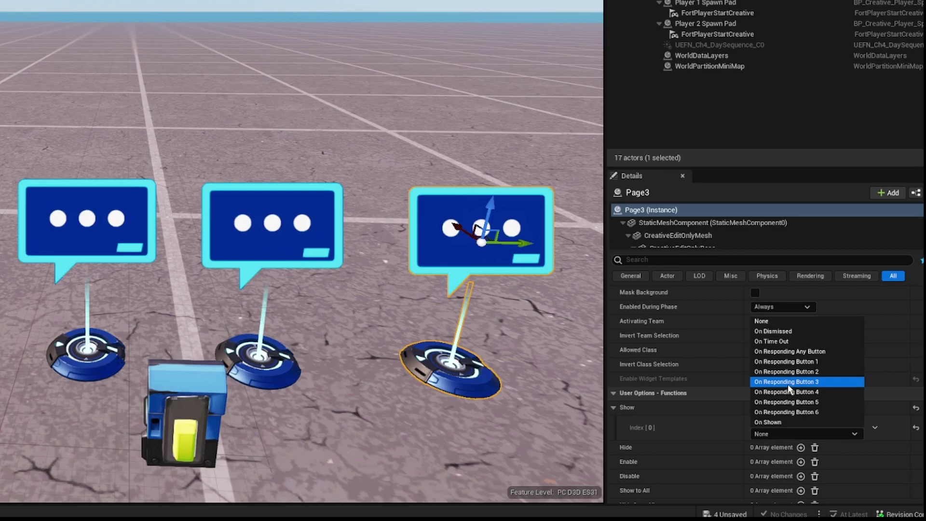
left_click(788, 382)
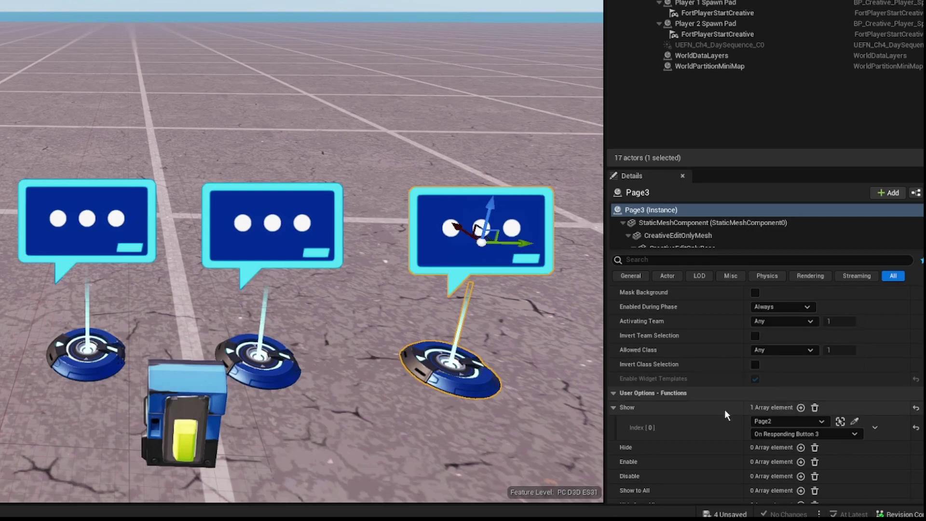
Save all modified content, including OpenBookBtn, Page1, Page2 and Page3
key("s")
right_click_drag(526, 378, 550, 386)
key("e")
key("ctrl+shift+s")
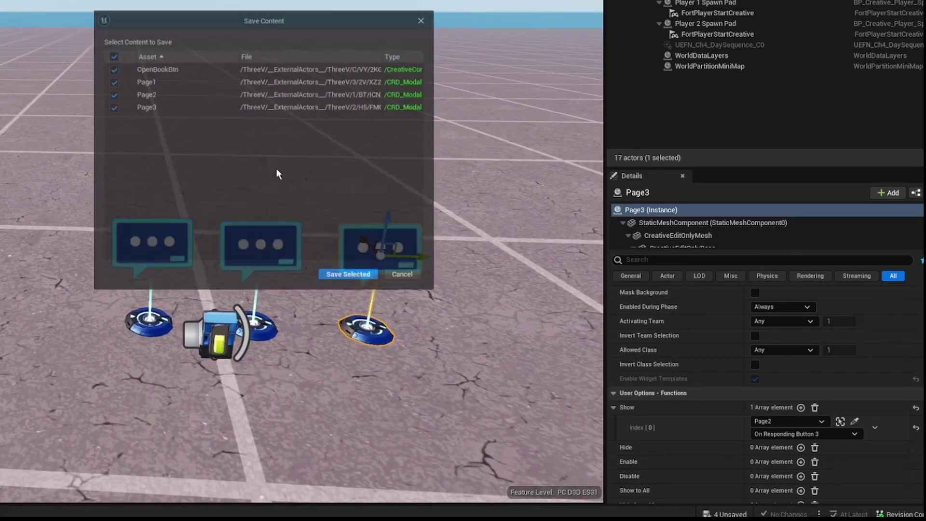
left_click(349, 275)
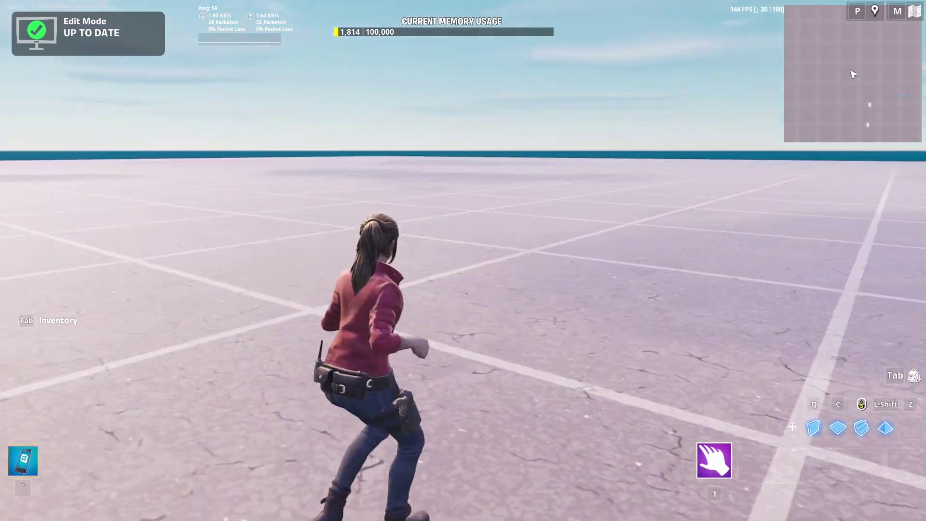
Switch to the Fortnite session, run the character to the button device and interact with it to open the pop-up
key("space")
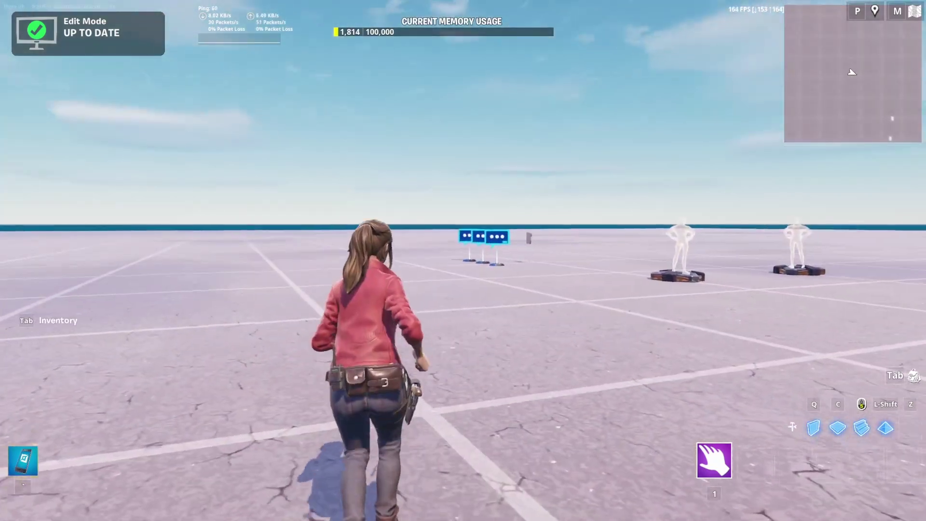
key("w")
key("w")
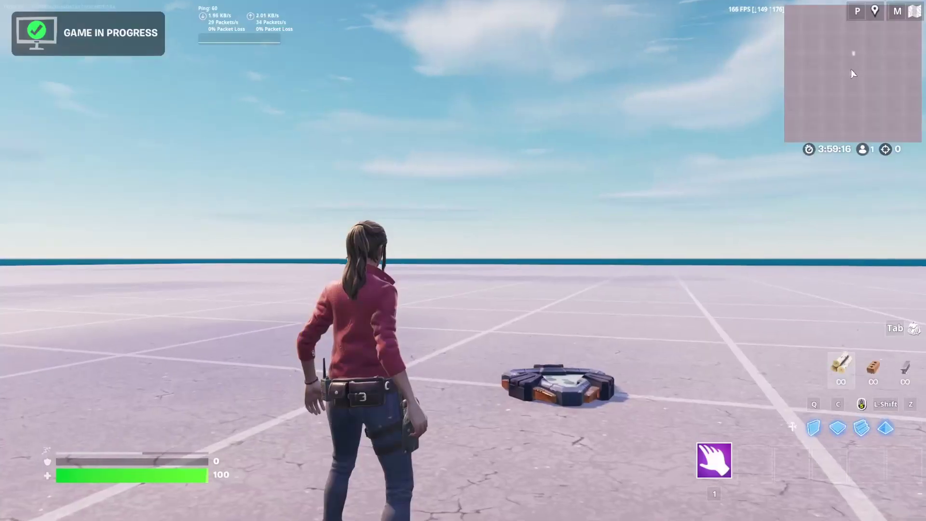
key("w")
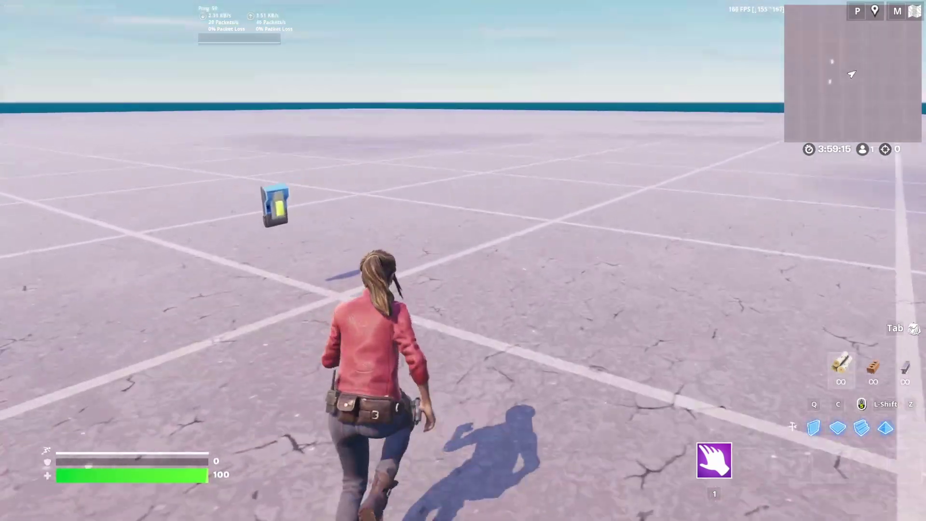
key("w")
key("e")
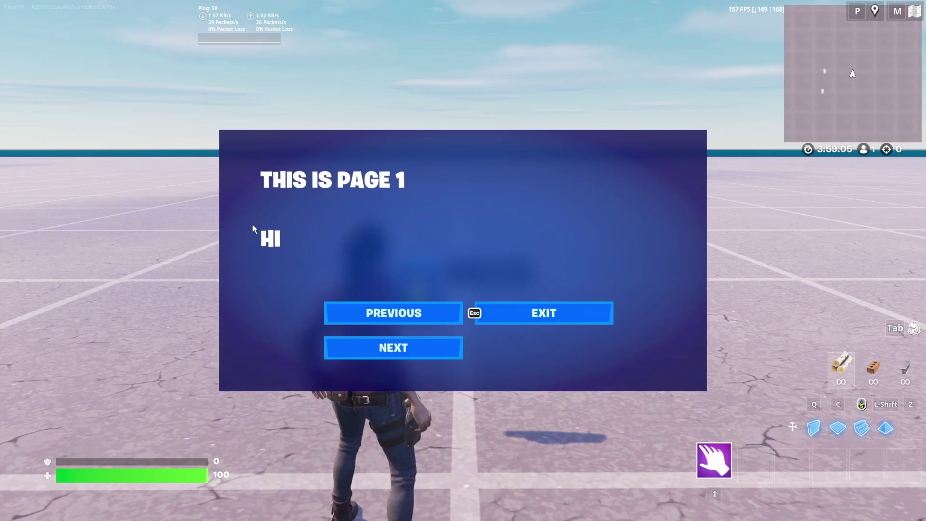
Test paging through the pop-up with its Next button, reopening it from the button device when it closes
left_click(412, 350)
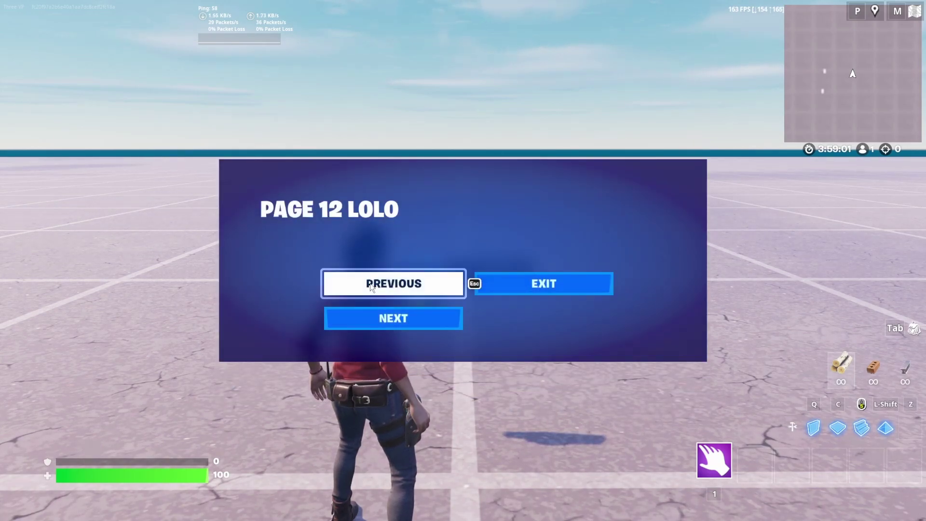
left_click(385, 325)
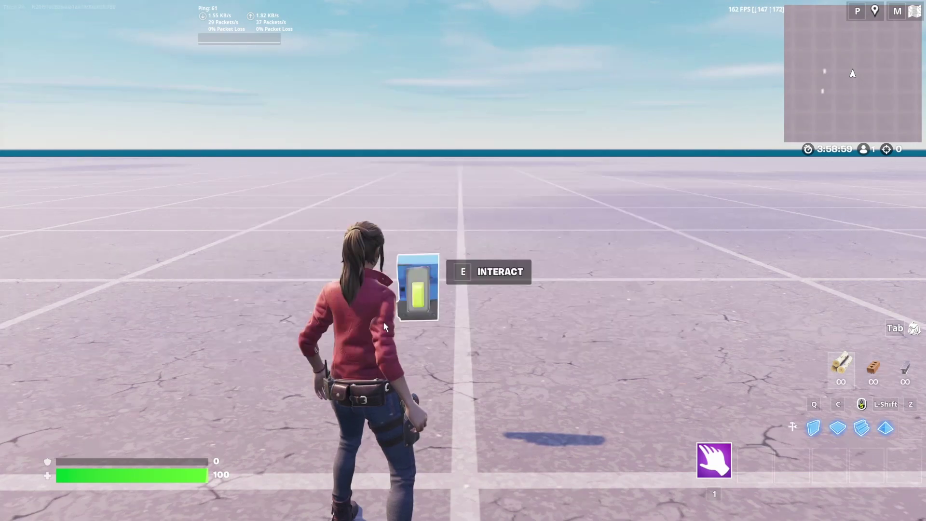
key("e")
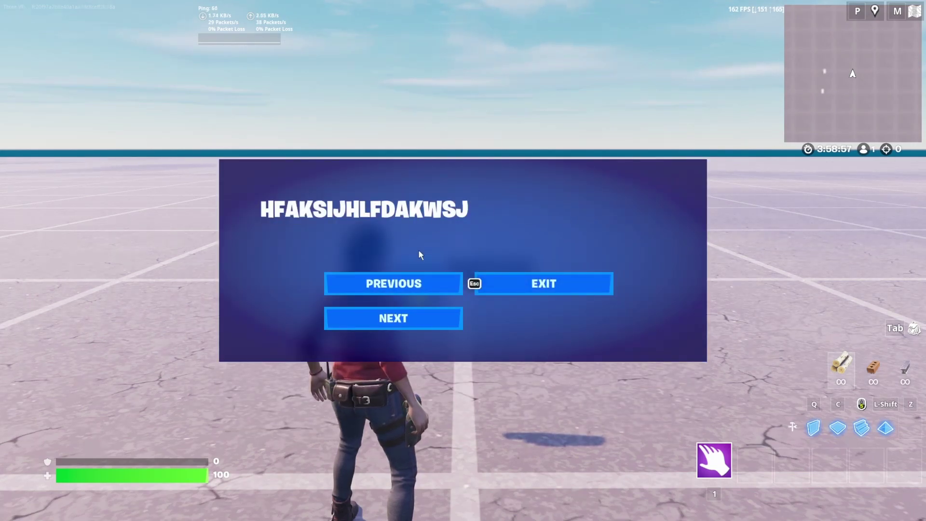
left_click(424, 320)
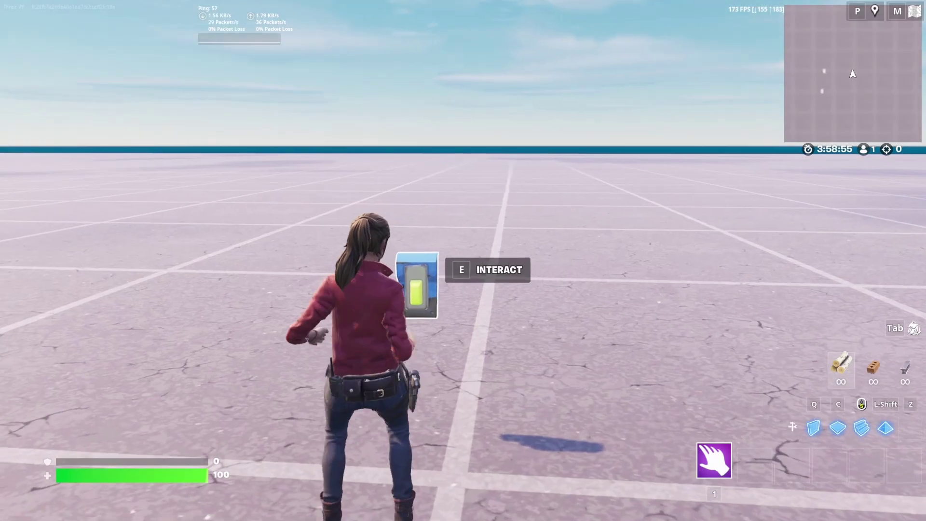
Interact with the button device to open the pop-up, and test paging forward with Next and back with Previous
key("s")
key("w")
key("e")
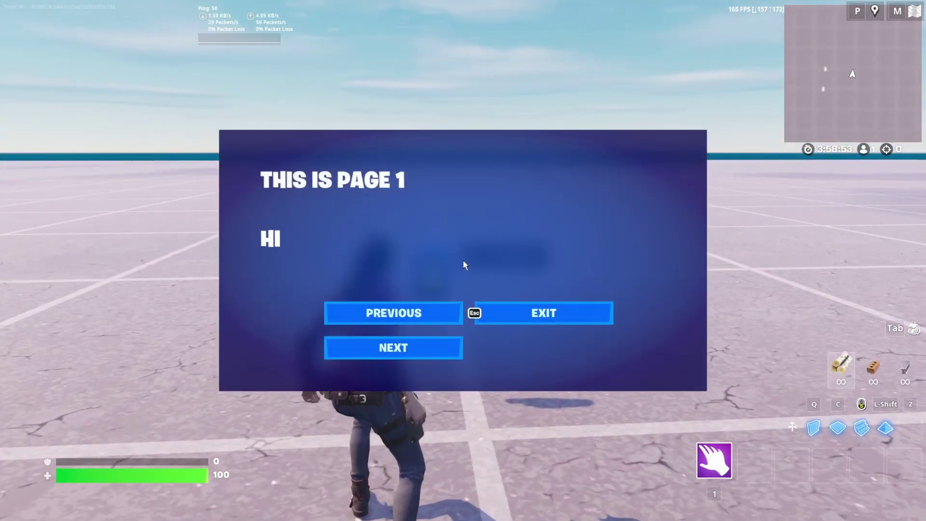
left_click(399, 349)
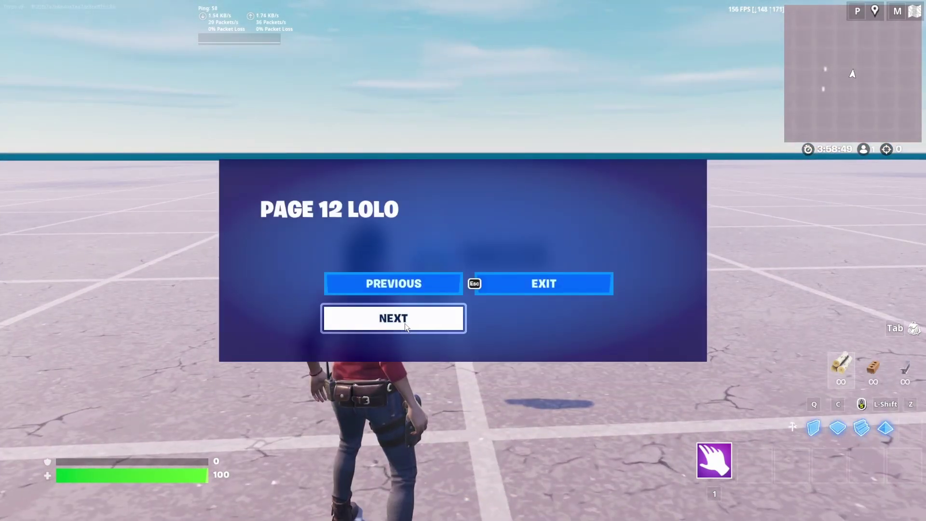
left_click(406, 321)
left_click(404, 284)
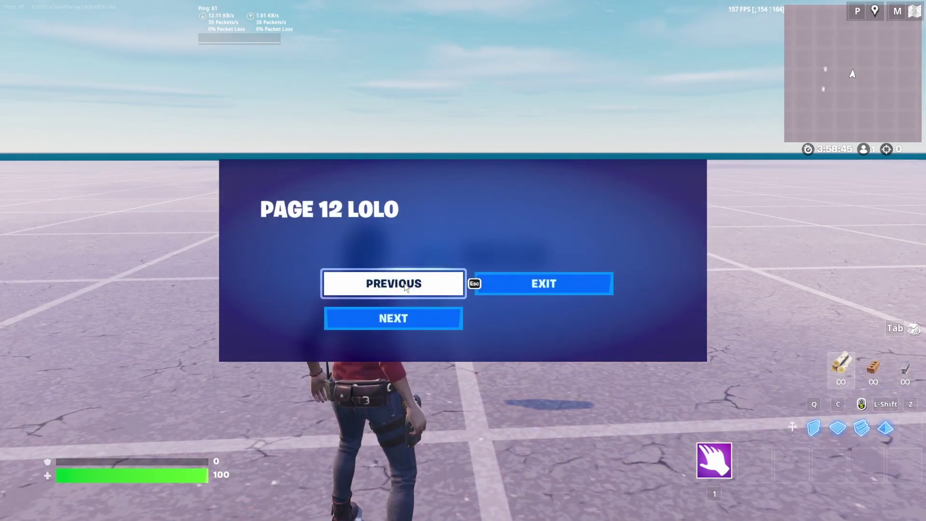
left_click(404, 285)
Reopen the pop-up from the button device, advance from Page 1 to the following page and test its Exit button
key("e")
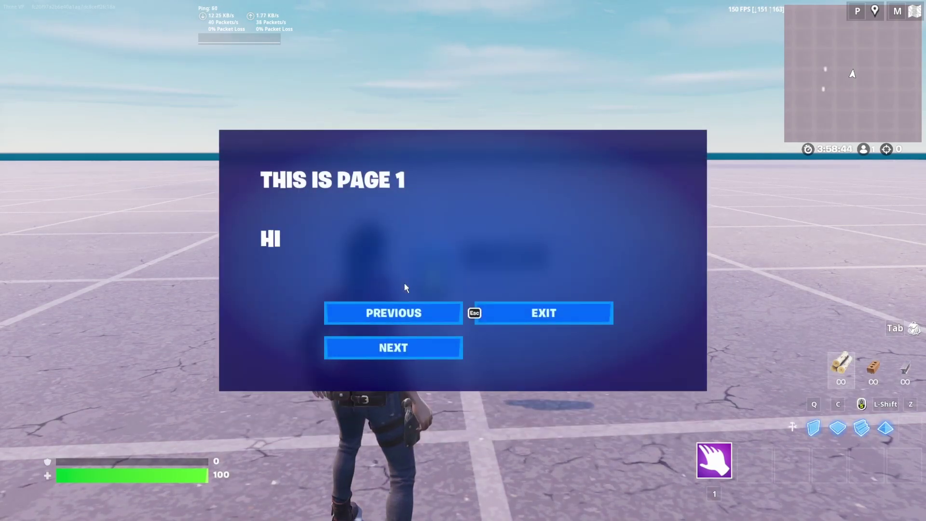
left_click(407, 351)
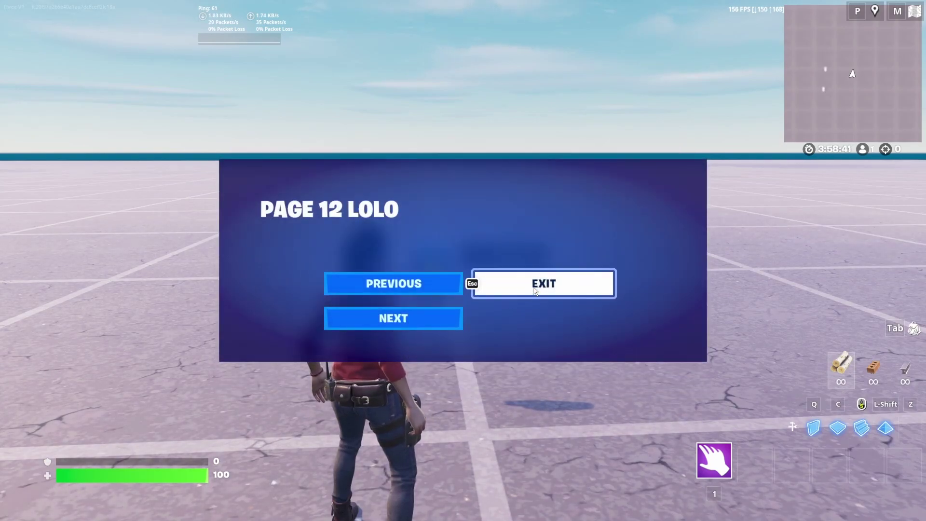
left_click(534, 289)
Retest the Next buttons from Page 1 onward, reopening the pop-up from the button device whenever it closes
key("e")
left_click(388, 349)
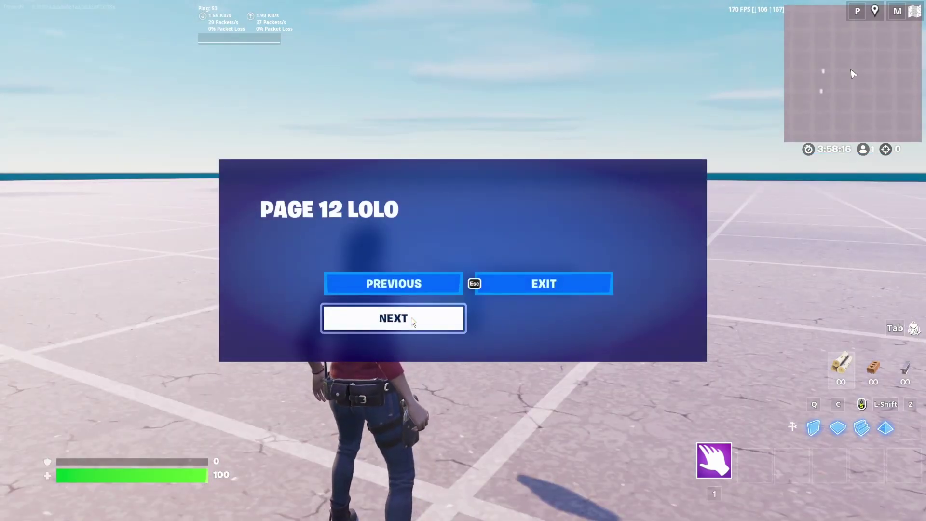
left_click(411, 318)
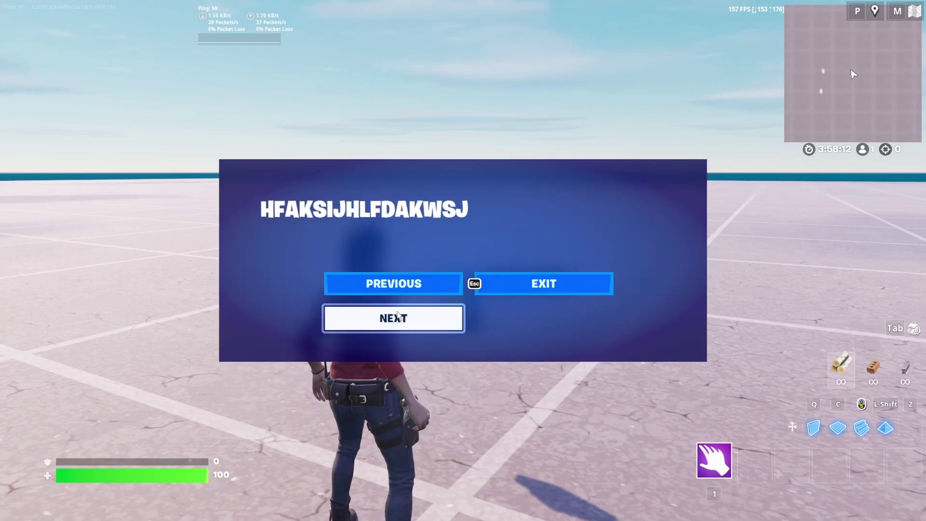
left_click(399, 318)
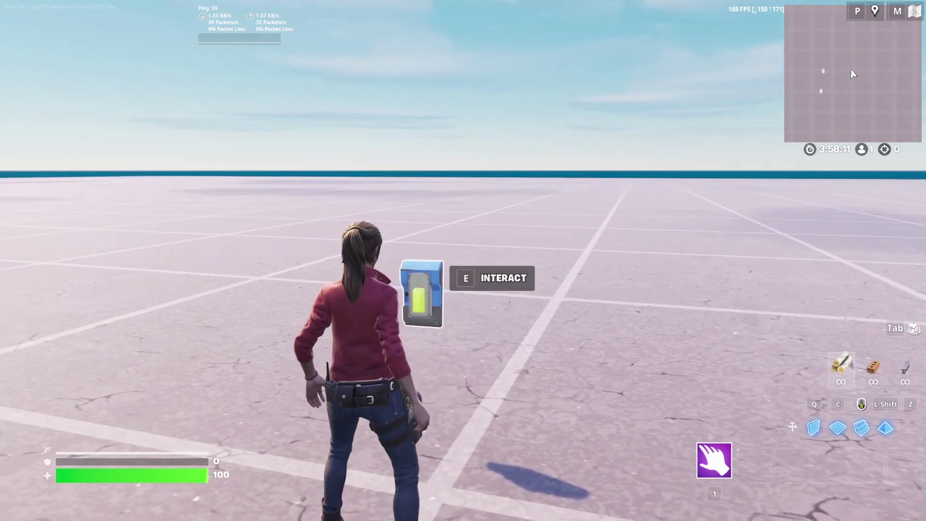
key("e")
left_click(419, 343)
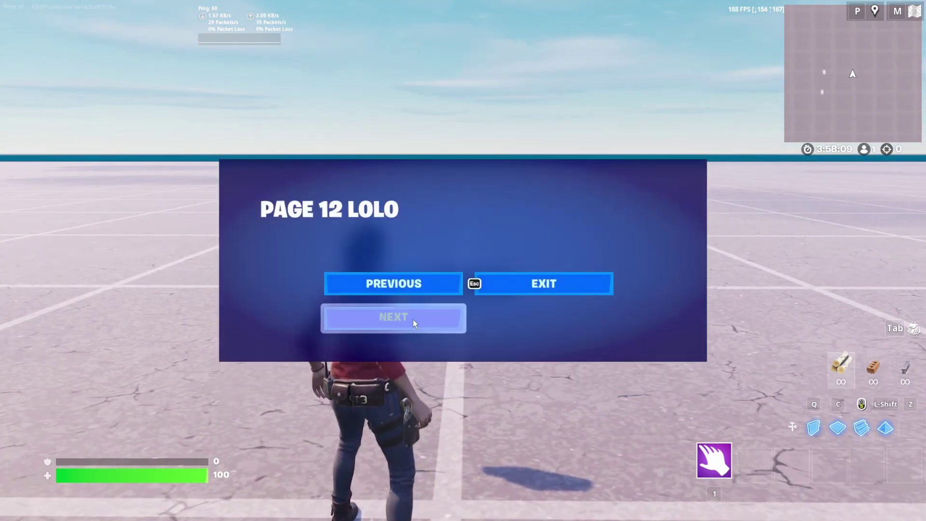